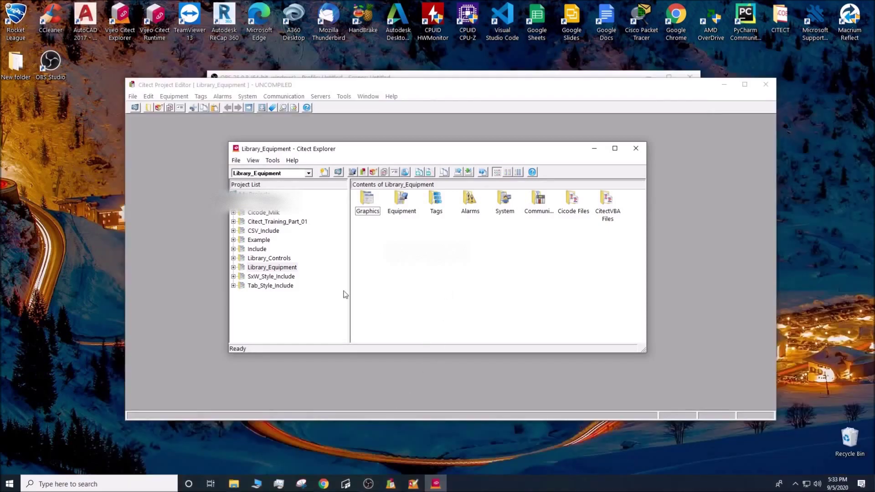
- Make SxW_Style_Include the active project in the Project List
{"action": "left_click", "coordinate": [287, 277]}
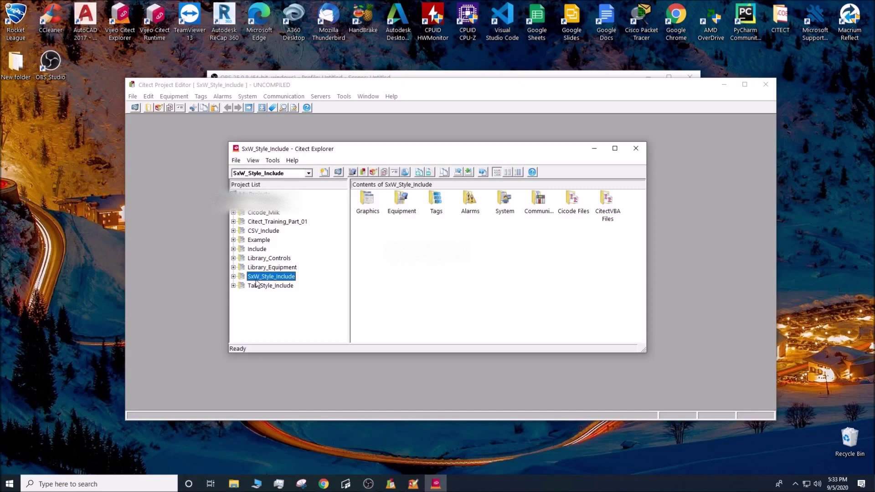
- Copy SxW_Style_Include to a new project named My_Style_Include and approve its creation
{"action": "right_click", "coordinate": [279, 281]}
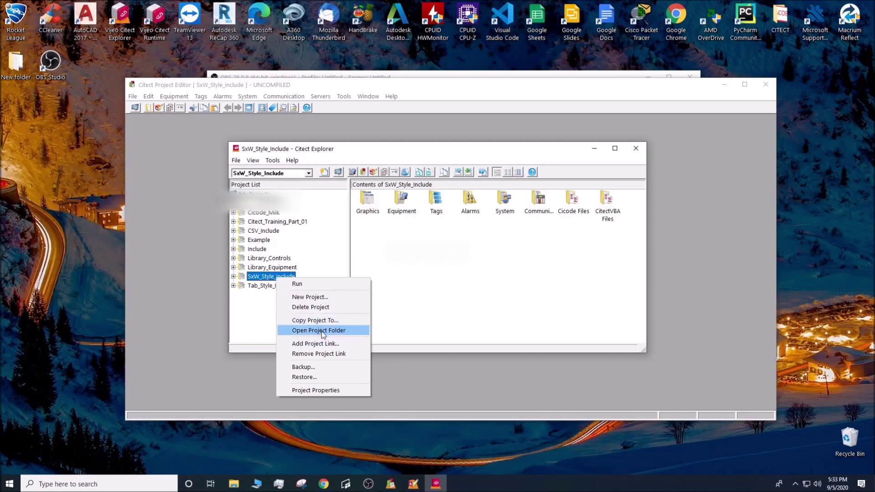
{"action": "left_click", "coordinate": [322, 321]}
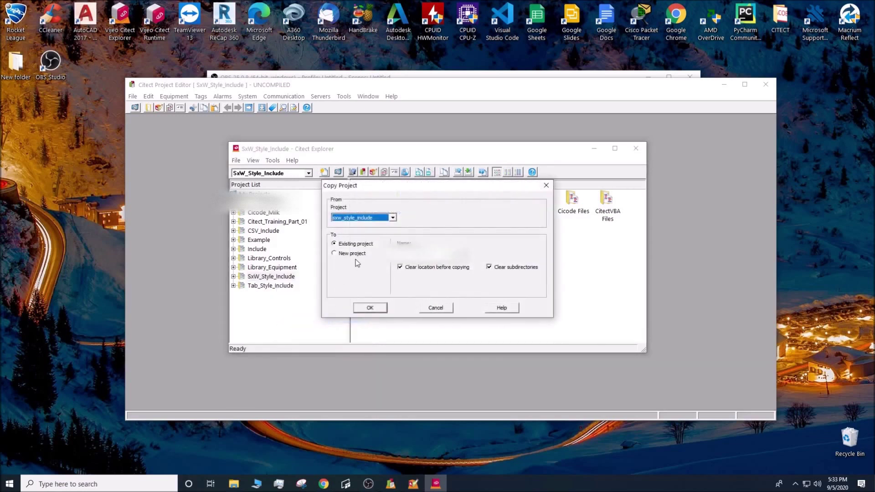
{"action": "left_click", "coordinate": [346, 255]}
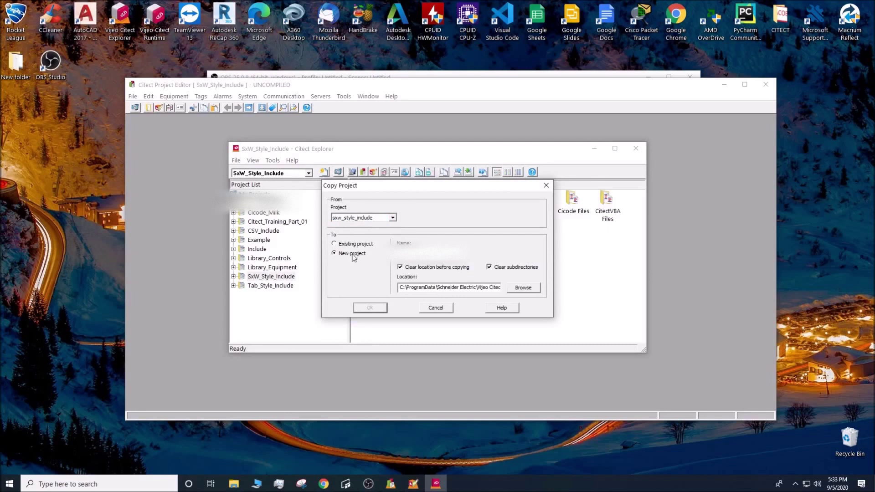
{"action": "type", "text": "My_Style_Include"}
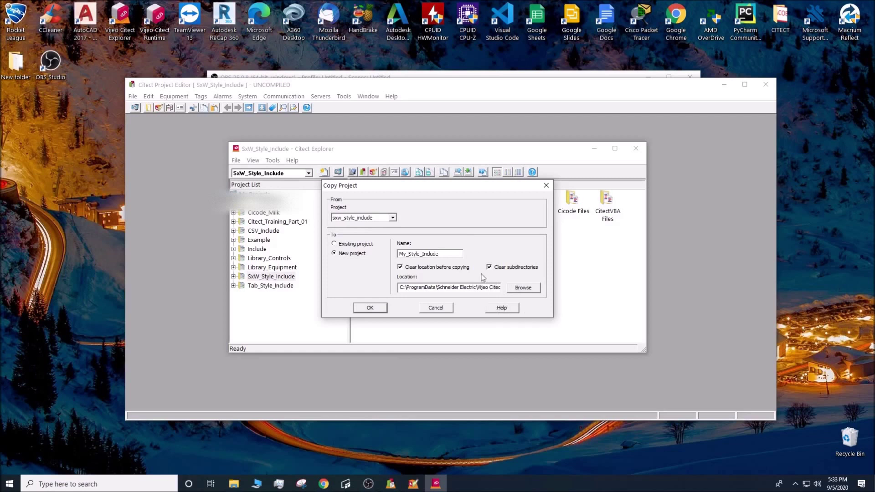
{"action": "left_click_drag", "start_coordinate": [478, 285], "coordinate": [539, 288]}
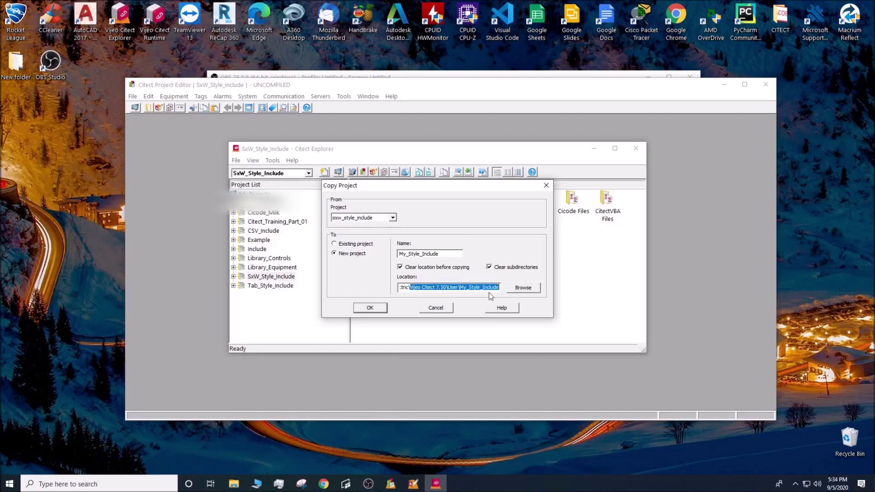
{"action": "left_click_drag", "start_coordinate": [480, 288], "coordinate": [432, 290]}
{"action": "left_click", "coordinate": [379, 312]}
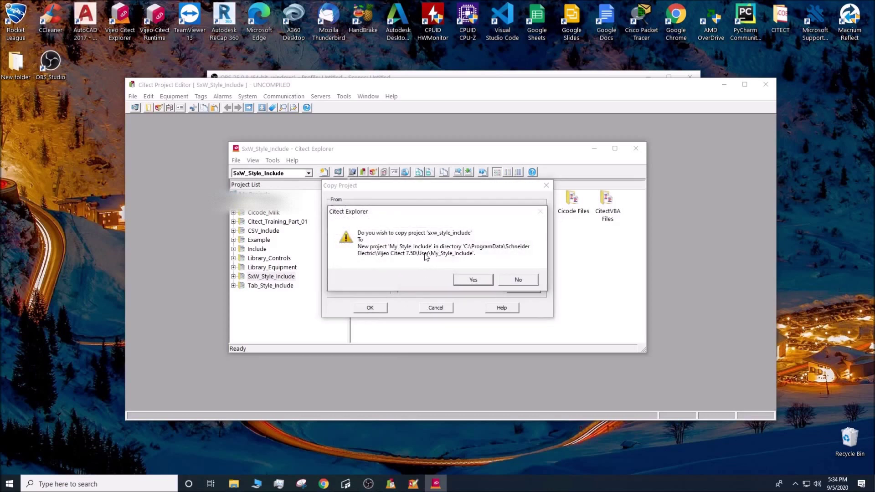
{"action": "left_click", "coordinate": [477, 281]}
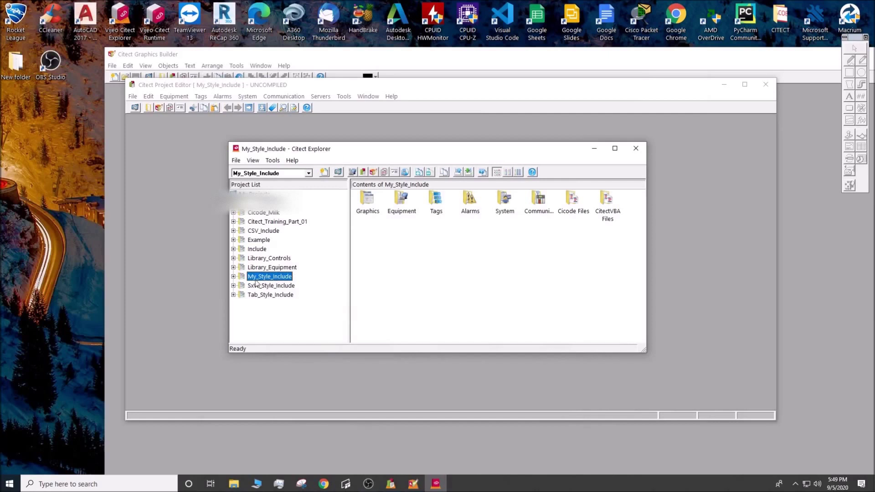
- Expand My_Style_Include's Graphics > Templates to confirm the sxw_style_1 template is there
{"action": "left_click", "coordinate": [233, 276]}
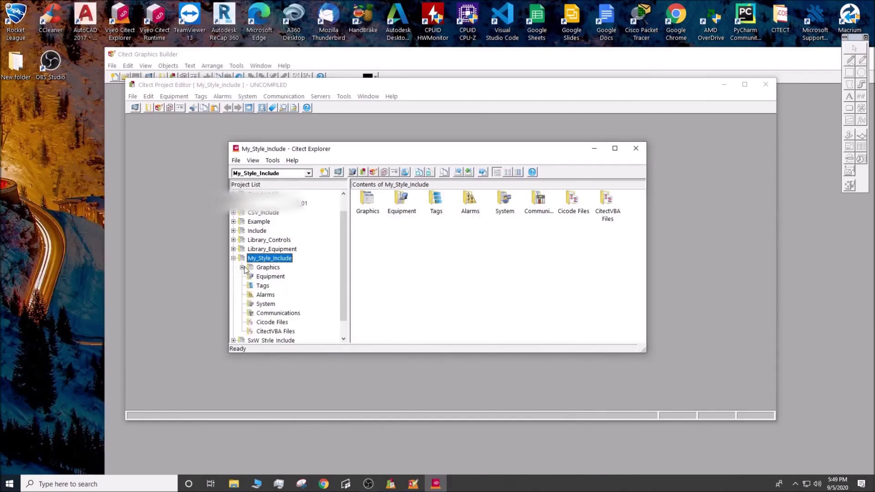
{"action": "left_click", "coordinate": [242, 267]}
{"action": "left_click", "coordinate": [251, 286]}
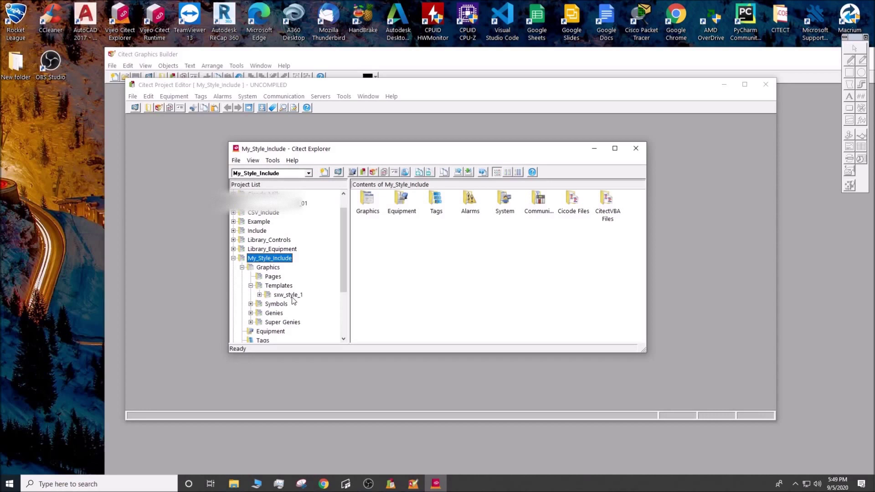
- Collapse the project and open the My_Style_Include folder in File Explorer
{"action": "left_click", "coordinate": [233, 258]}
{"action": "right_click", "coordinate": [256, 282]}
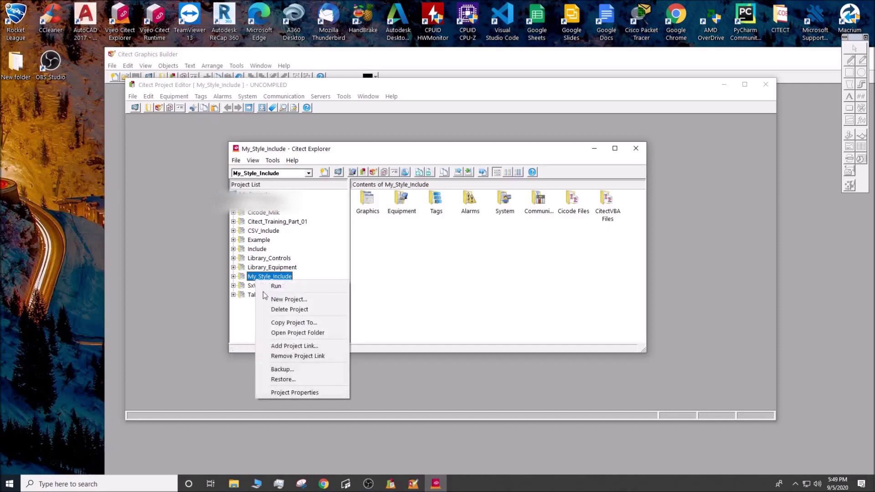
{"action": "left_click", "coordinate": [277, 333]}
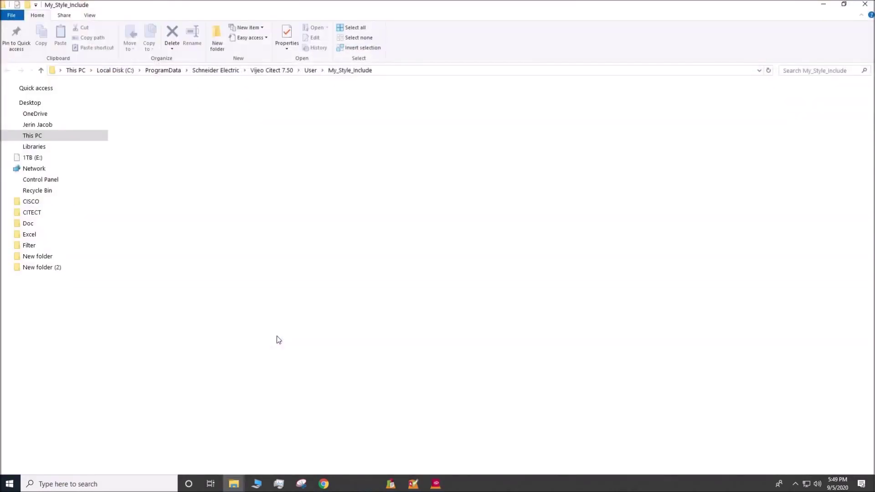
- Duplicate the three sxw_style_1 files (.ctt, .frm, .TMP) in the project folder
{"action": "left_click", "coordinate": [161, 281]}
{"action": "scroll", "coordinate": [160, 282], "scroll_direction": "down", "scroll_amount": 4}
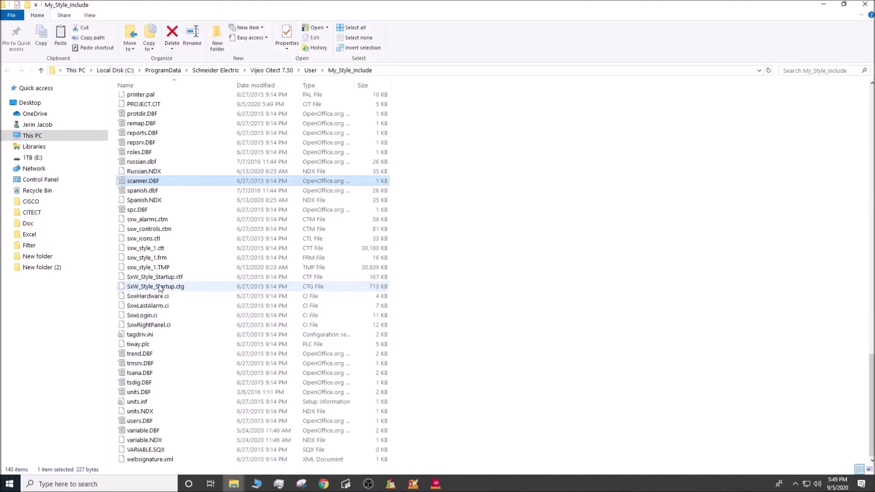
{"action": "left_click", "coordinate": [164, 249]}
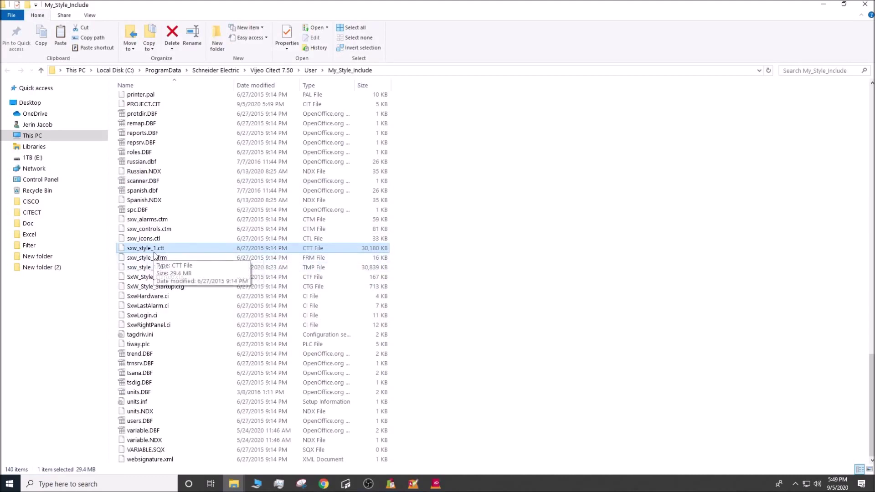
{"action": "key", "text": "shift+Down"}
{"action": "key", "text": "shift+Down"}
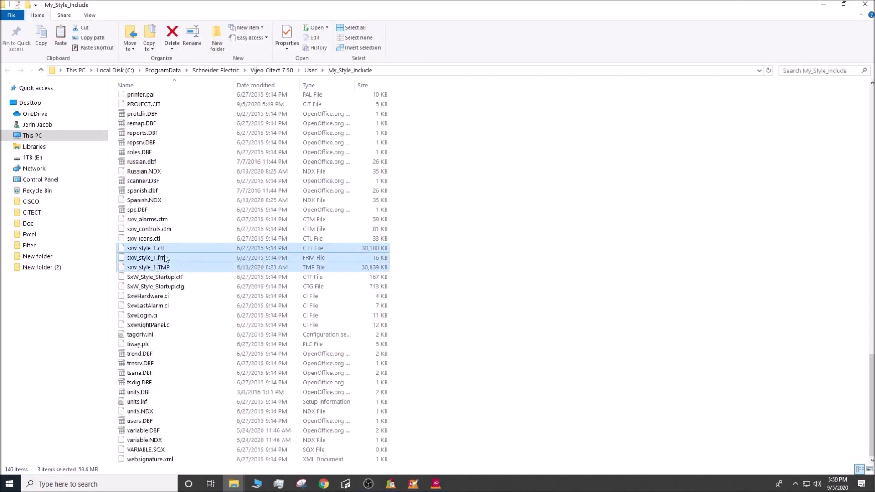
{"action": "key", "text": "ctrl+c"}
{"action": "key", "text": "ctrl+v"}
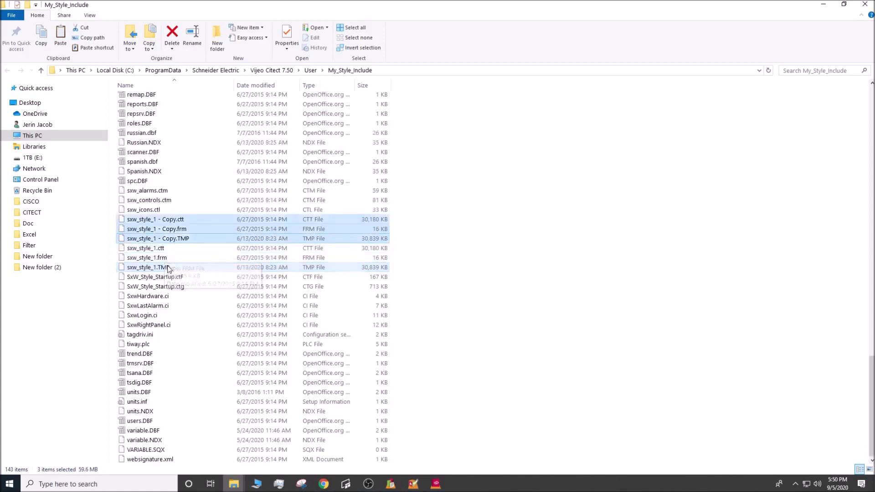
- Rename the copied .ctt file to my_style_1.ctt
{"action": "left_click", "coordinate": [155, 230]}
{"action": "left_click", "coordinate": [156, 220]}
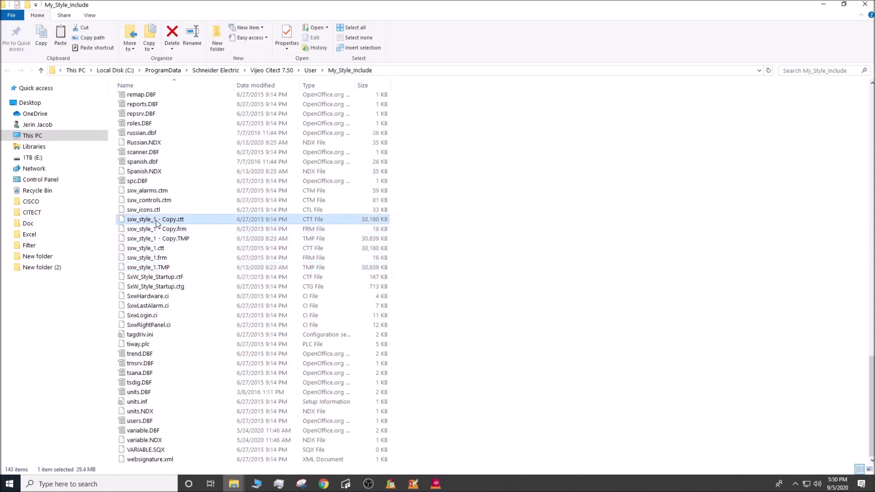
{"action": "left_click", "coordinate": [157, 223]}
{"action": "key", "text": "BackSpace"}
{"action": "type", "text": "my_style"}
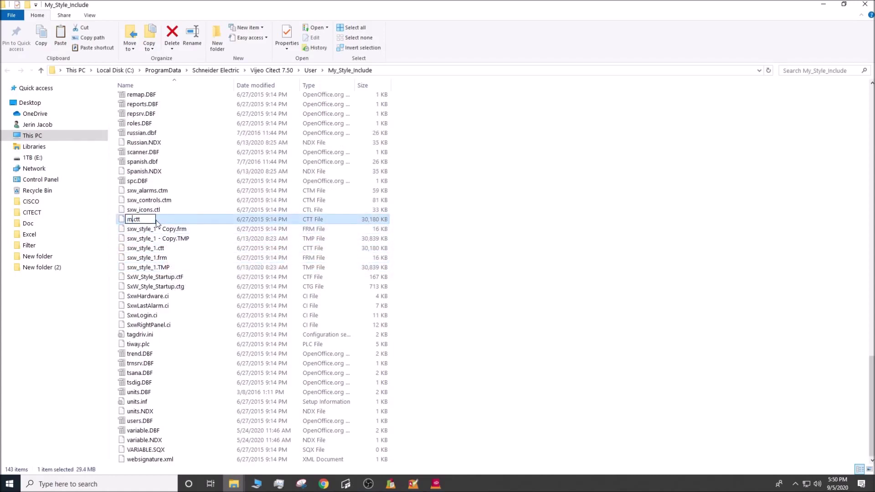
{"action": "type", "text": "_1"}
{"action": "key", "text": "BackSpace"}
{"action": "type", "text": "1"}
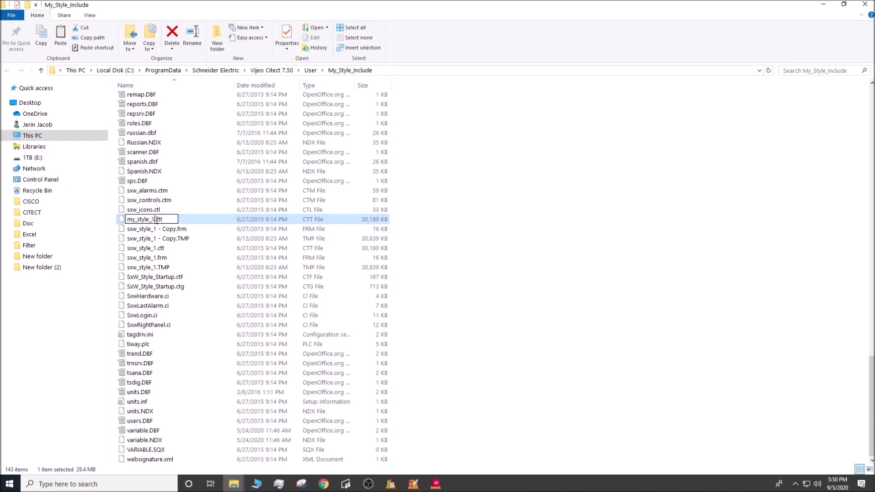
{"action": "left_click", "coordinate": [158, 230]}
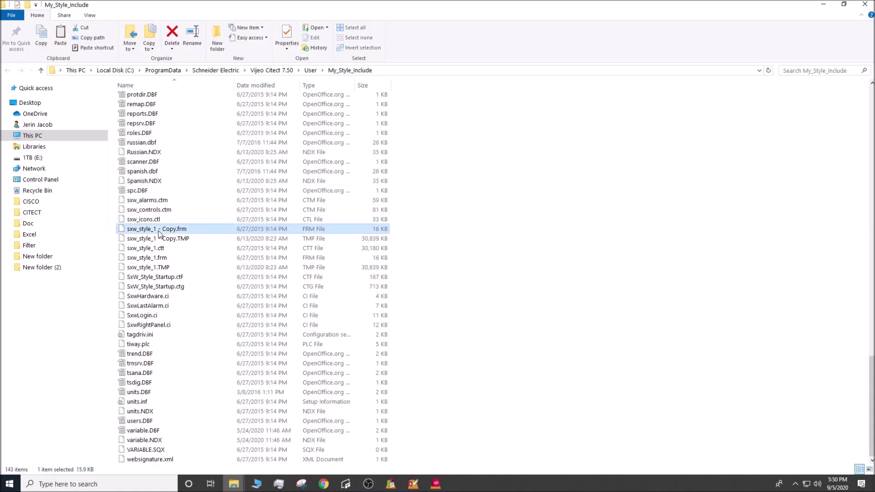
- Rename the copied .frm and .TMP files to my_style_1.frm and my_style_1.TMP
{"action": "left_click", "coordinate": [158, 231]}
{"action": "type", "text": "m"}
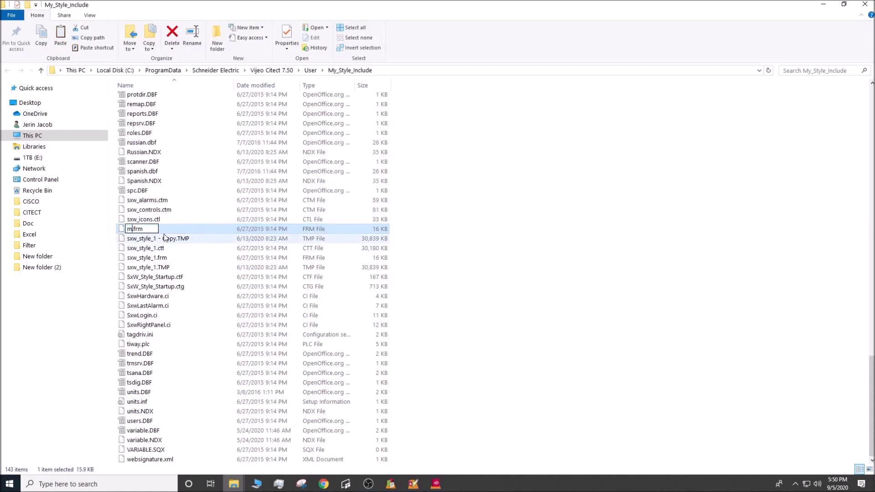
{"action": "type", "text": "y_style_1"}
{"action": "left_click", "coordinate": [161, 239]}
{"action": "left_click", "coordinate": [161, 238]}
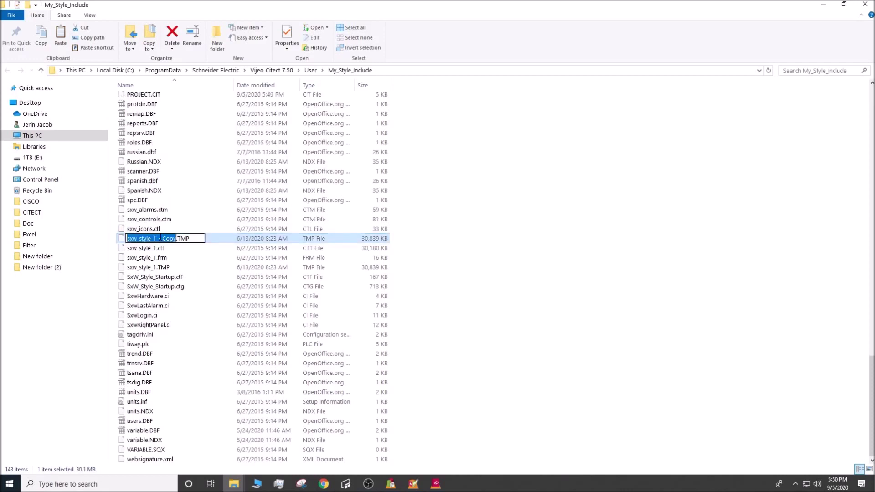
{"action": "type", "text": "my_style"}
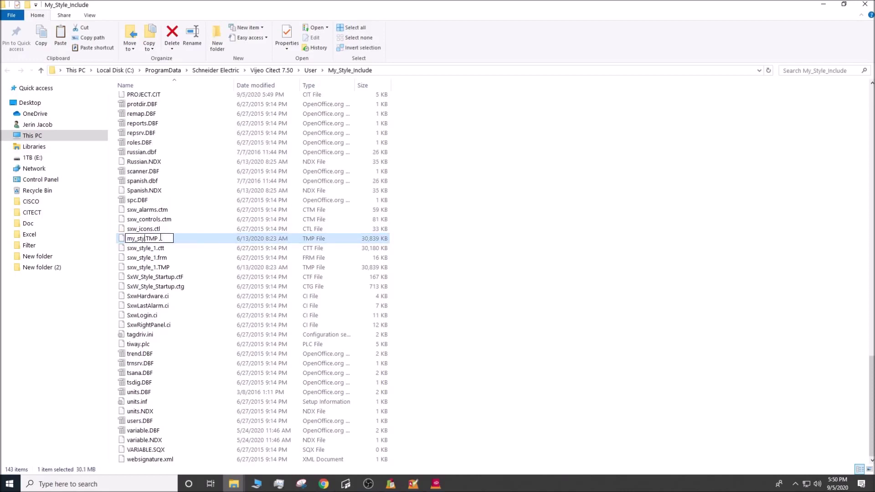
{"action": "type", "text": "_1"}
{"action": "left_click", "coordinate": [159, 259]}
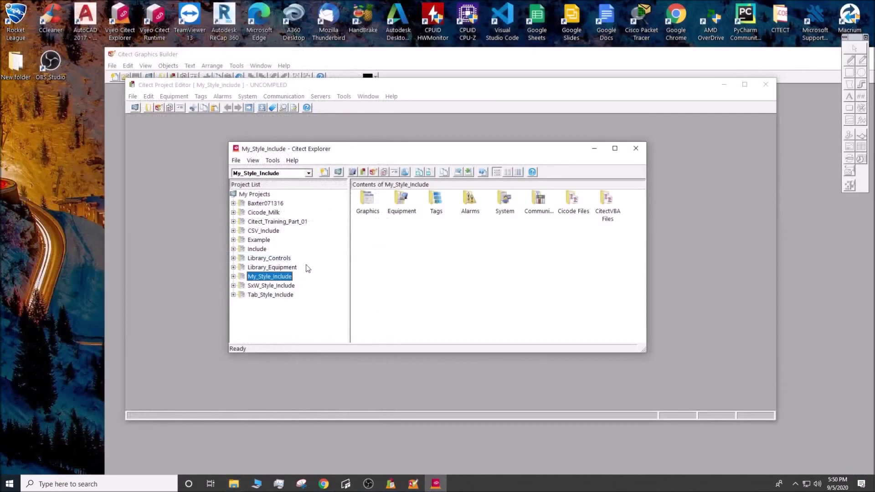
- Close Citect Explorer and relaunch it from the desktop icon
{"action": "left_click", "coordinate": [234, 277]}
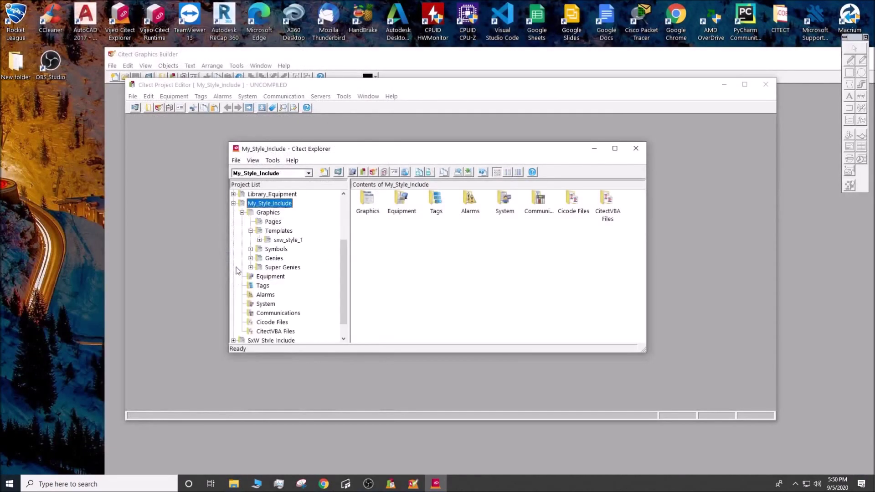
{"action": "left_click", "coordinate": [242, 213]}
{"action": "left_click", "coordinate": [242, 249]}
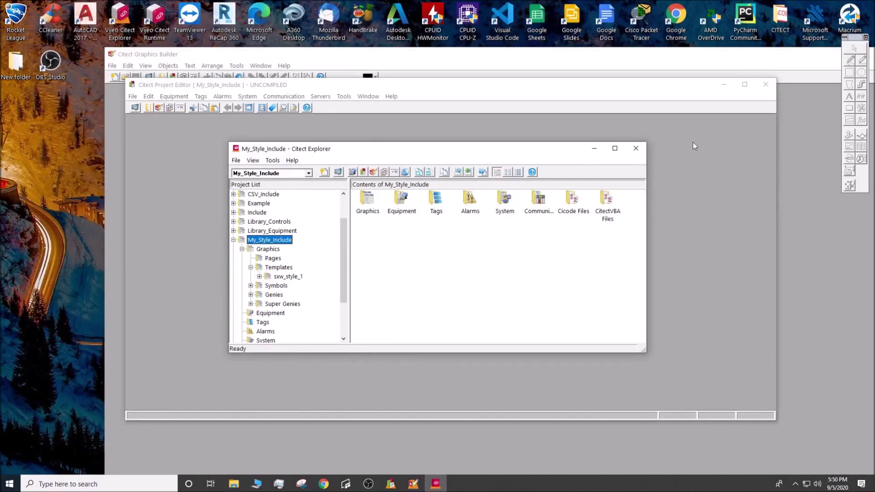
{"action": "left_click", "coordinate": [636, 151]}
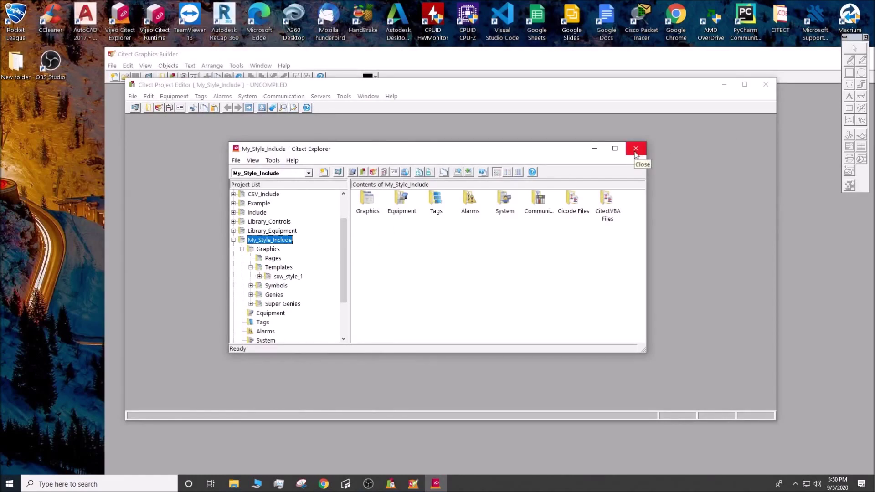
{"action": "double_click", "coordinate": [120, 18]}
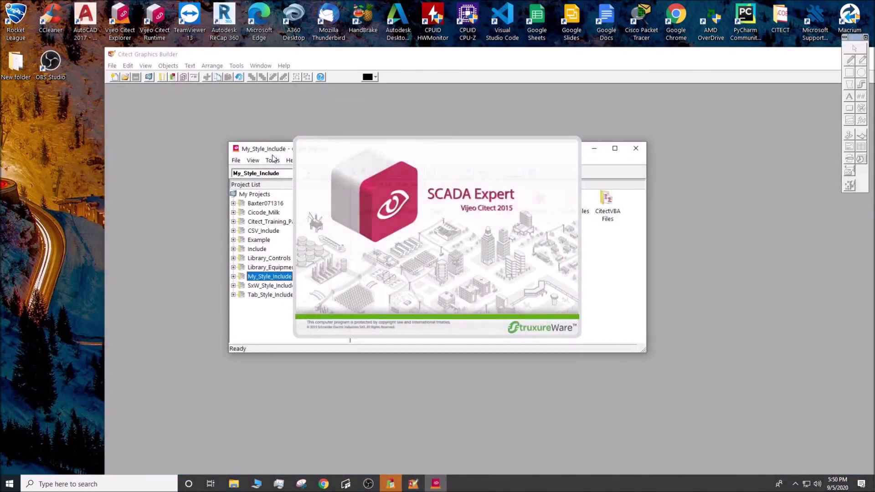
- Expand My_Style_Include > Graphics > Templates to show my_style_1 beside sxw_style_1
{"action": "double_click", "coordinate": [246, 276]}
{"action": "left_click", "coordinate": [243, 268]}
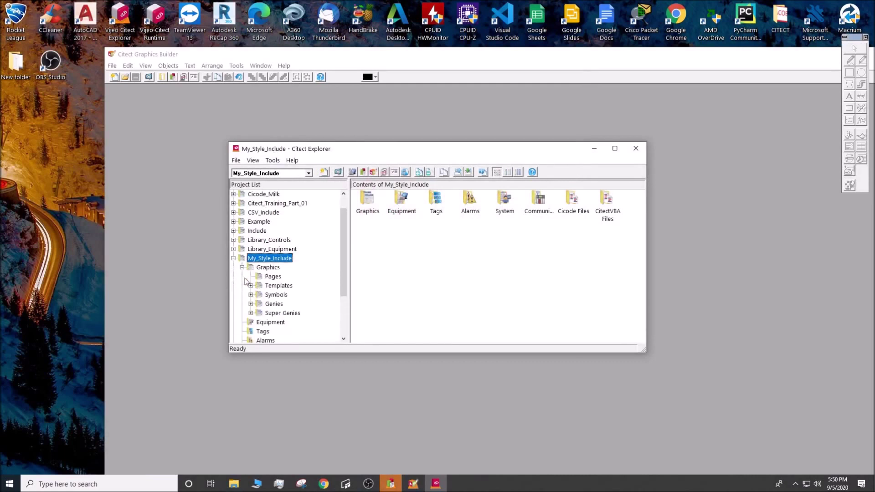
{"action": "left_click", "coordinate": [250, 286]}
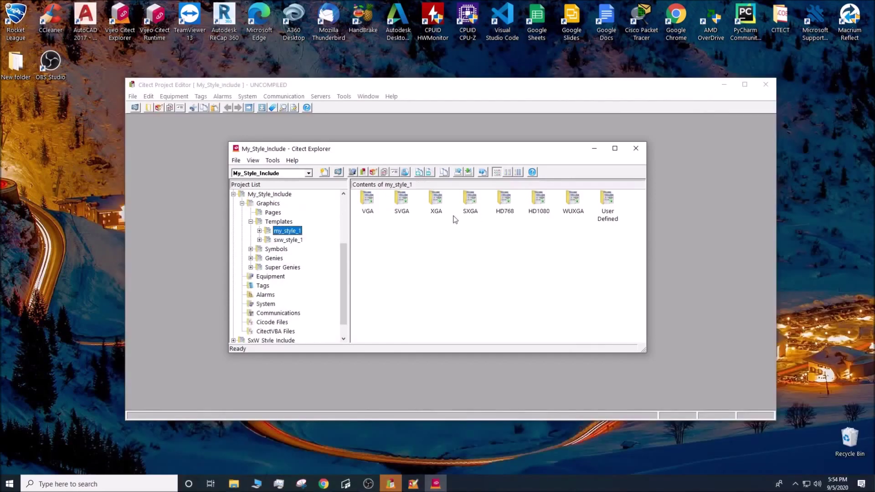
- Open the my_style_1 HD768 'normal' template in Graphics Builder
{"action": "left_click", "coordinate": [259, 231]}
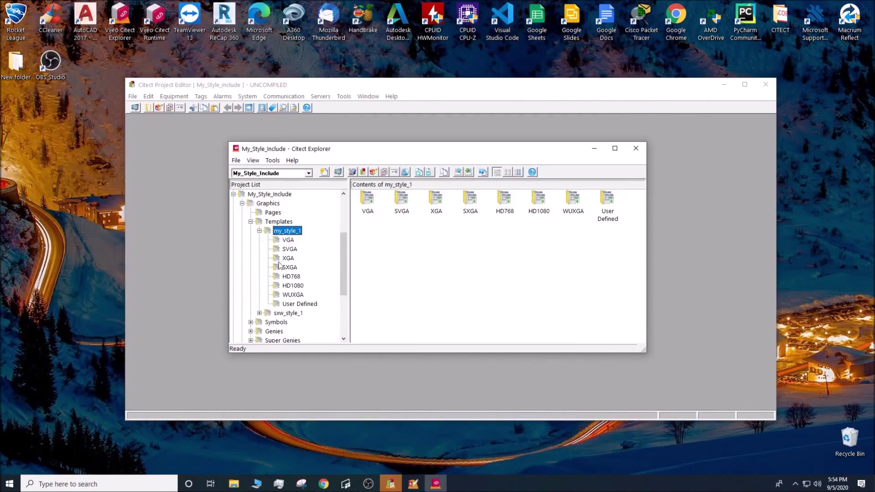
{"action": "left_click", "coordinate": [286, 277]}
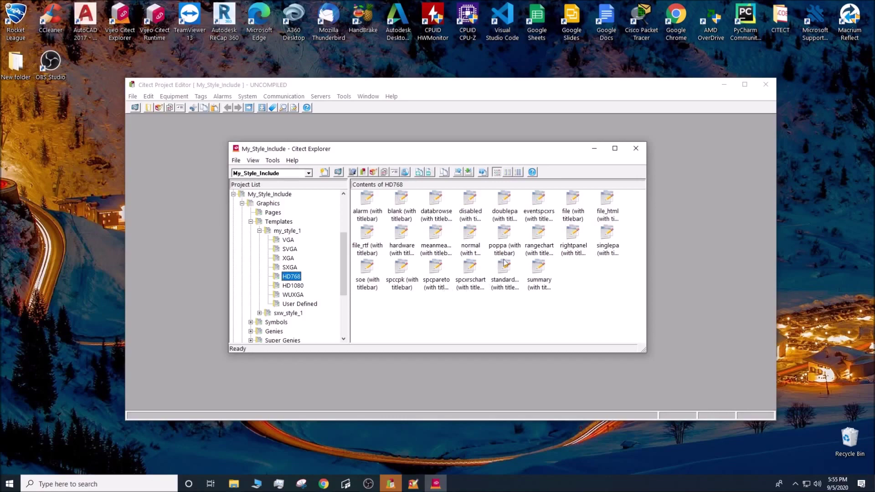
{"action": "double_click", "coordinate": [471, 239]}
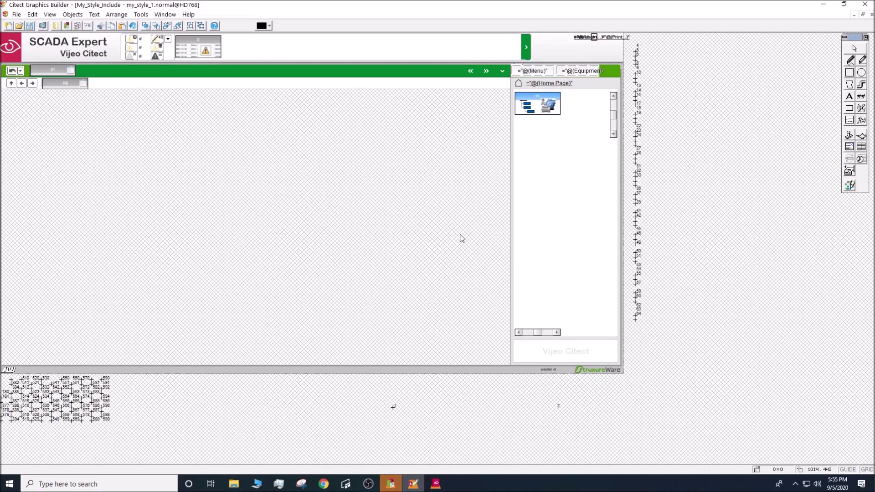
- Create a new symbol and paste the JERIN JACOB logo copied from Paint into it
{"action": "double_click", "coordinate": [80, 52]}
{"action": "left_click", "coordinate": [9, 25]}
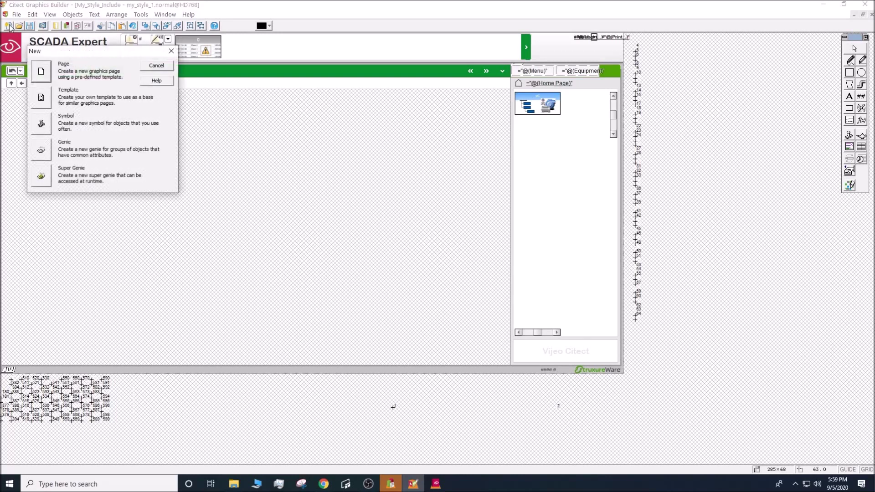
{"action": "left_click", "coordinate": [47, 125]}
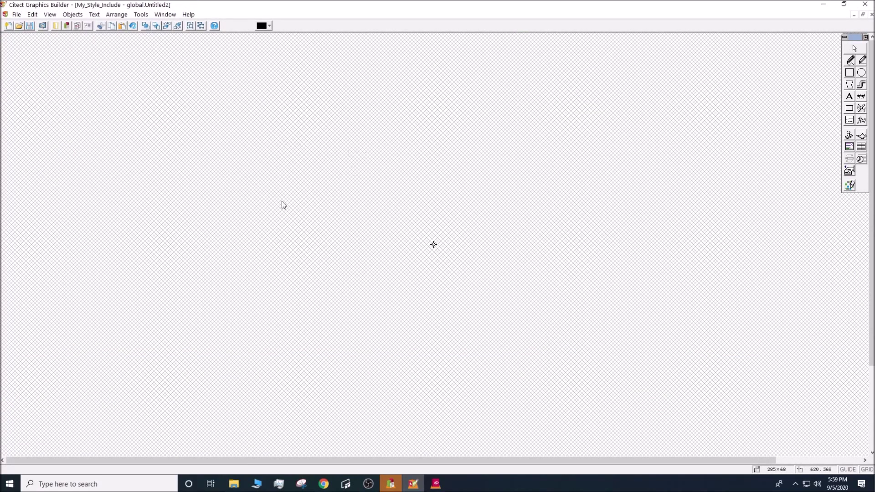
{"action": "mouse_move", "coordinate": [231, 488]}
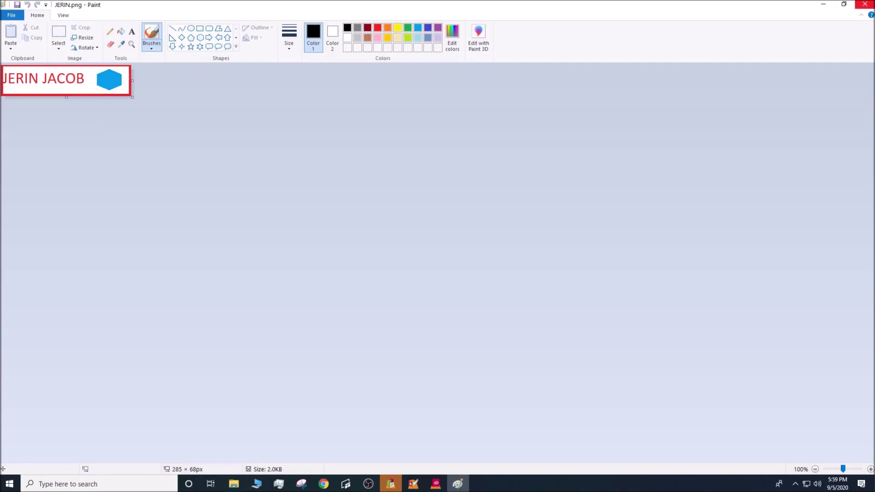
{"action": "left_click", "coordinate": [864, 4]}
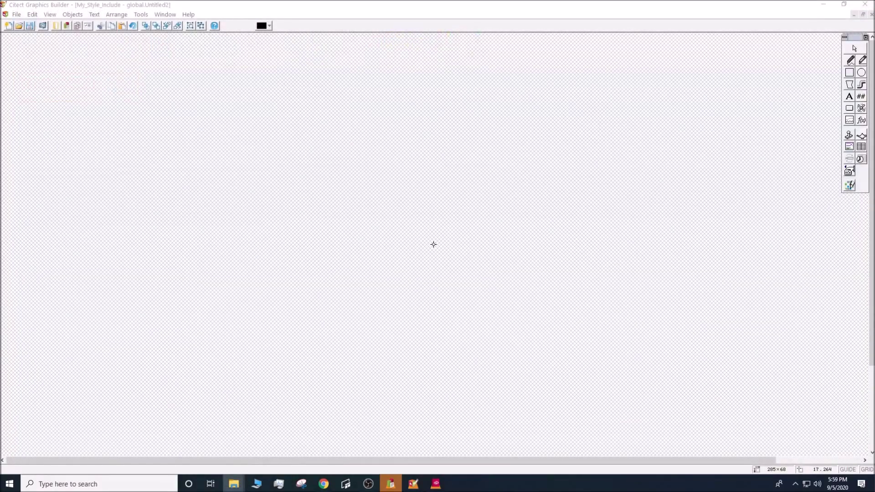
{"action": "key", "text": "ctrl+v"}
- Center the JERIN JACOB logo on the canvas and shorten it to about 285 × 57
{"action": "left_click_drag", "start_coordinate": [136, 107], "coordinate": [524, 240]}
{"action": "left_click_drag", "start_coordinate": [524, 241], "coordinate": [524, 240]}
{"action": "left_click", "coordinate": [457, 256]}
{"action": "left_click", "coordinate": [454, 236]}
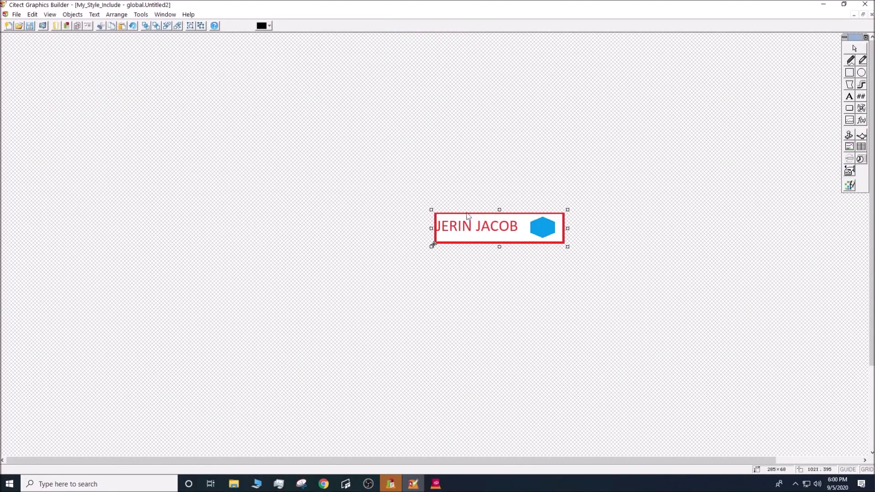
{"action": "left_click_drag", "start_coordinate": [500, 210], "coordinate": [500, 213]}
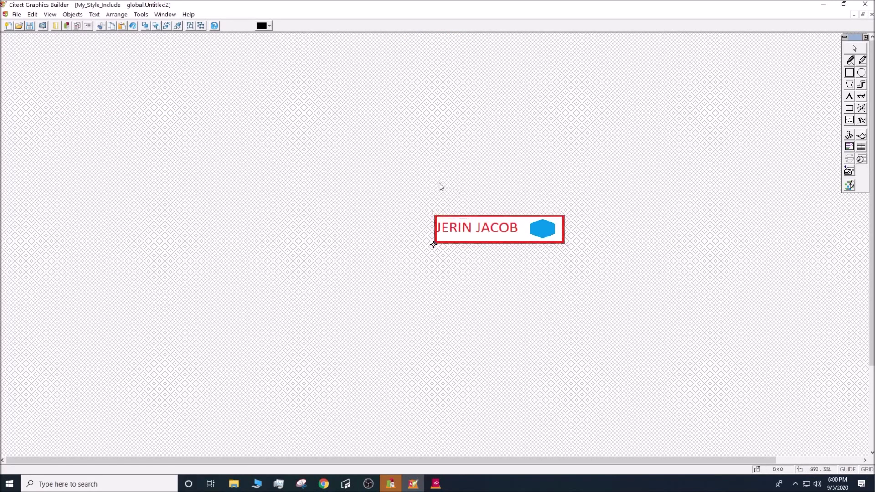
- Save the symbol via Save As into a new library named My_Logo
{"action": "left_click", "coordinate": [17, 14]}
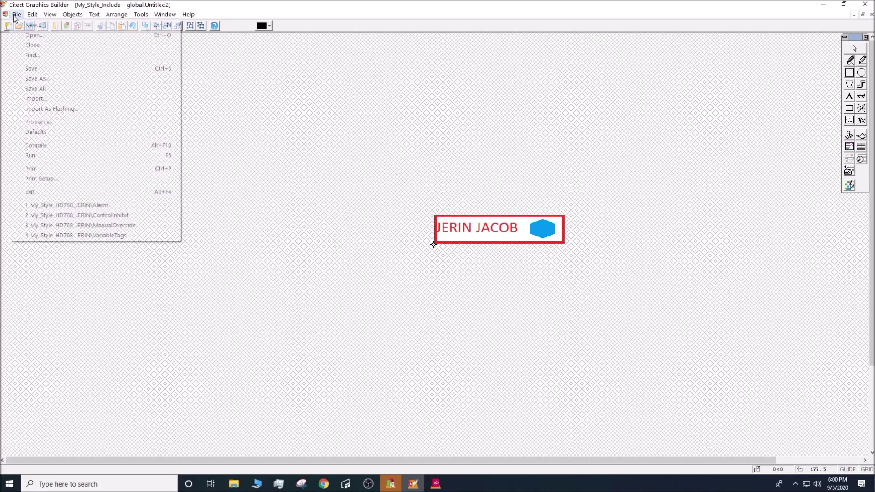
{"action": "left_click", "coordinate": [32, 79]}
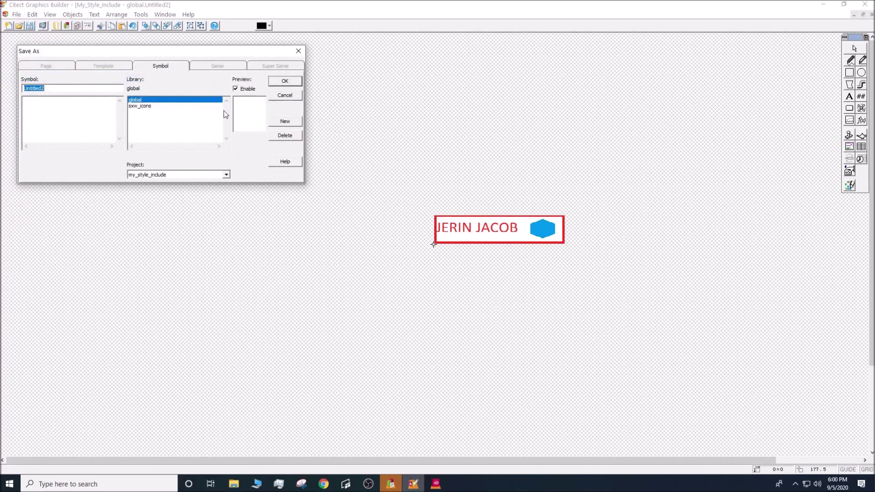
{"action": "left_click", "coordinate": [299, 122]}
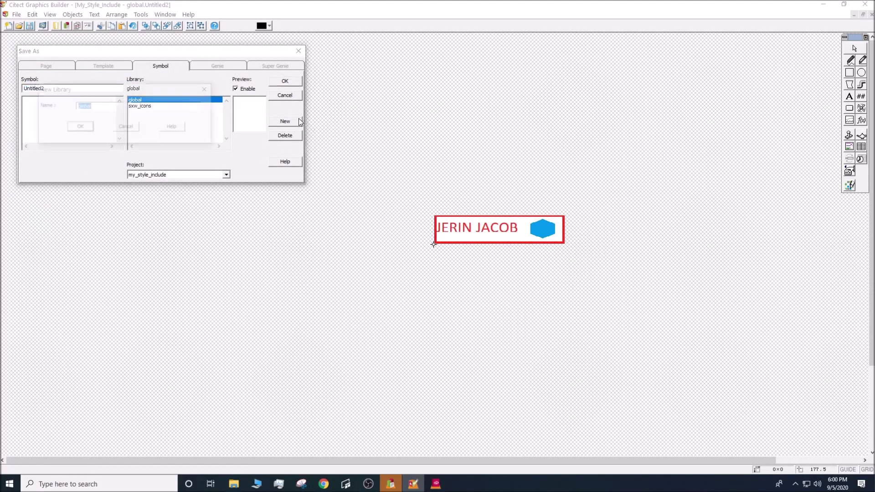
{"action": "type", "text": "My_Logo"}
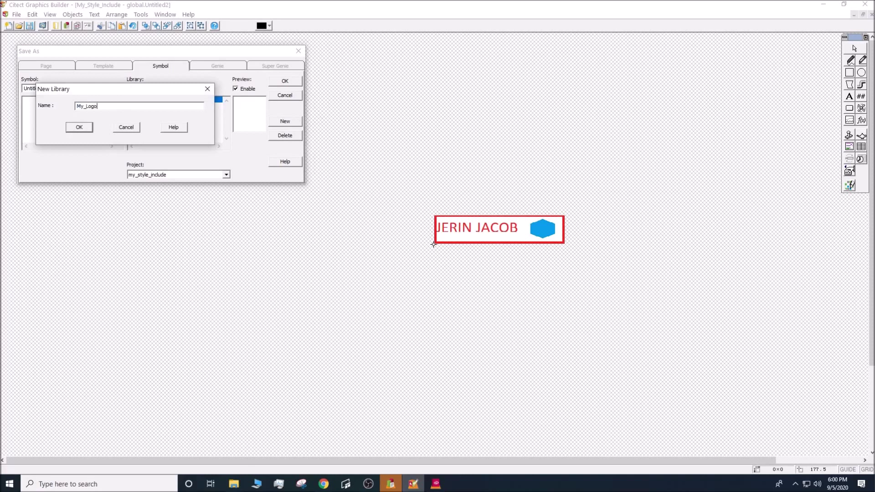
{"action": "left_click", "coordinate": [91, 128]}
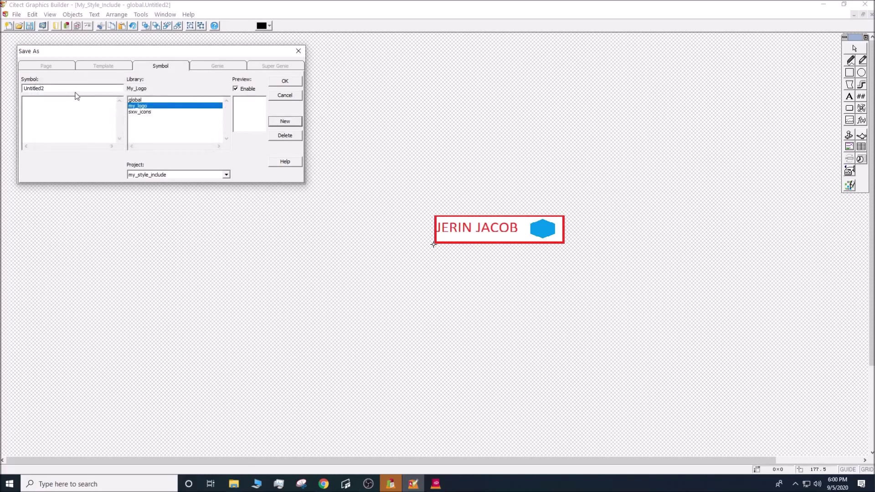
- Name the symbol JERIN, save it, and close the symbol editor
{"action": "left_click_drag", "start_coordinate": [76, 89], "coordinate": [4, 106]}
{"action": "key", "text": "BackSpace"}
{"action": "type", "text": "JERIN"}
{"action": "left_click", "coordinate": [296, 80]}
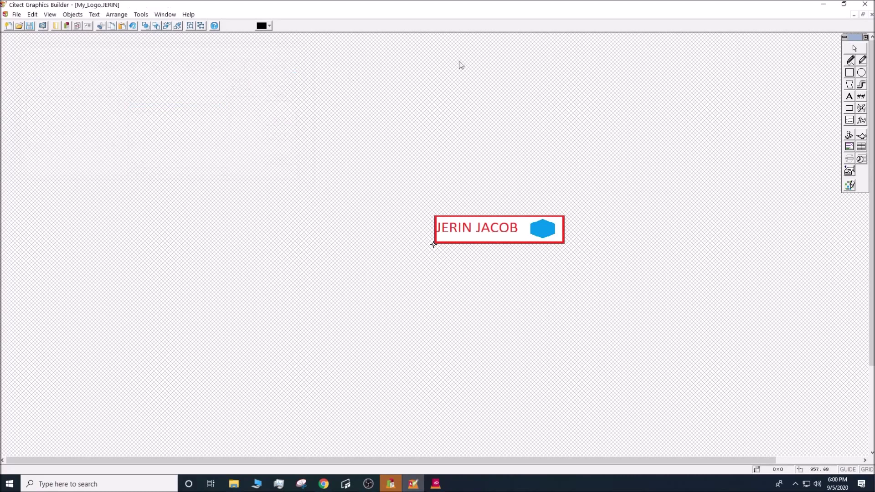
{"action": "left_click", "coordinate": [864, 5]}
- Reopen the normal template and set the banner logo's symbol to my_logo > JERIN
{"action": "double_click", "coordinate": [472, 233]}
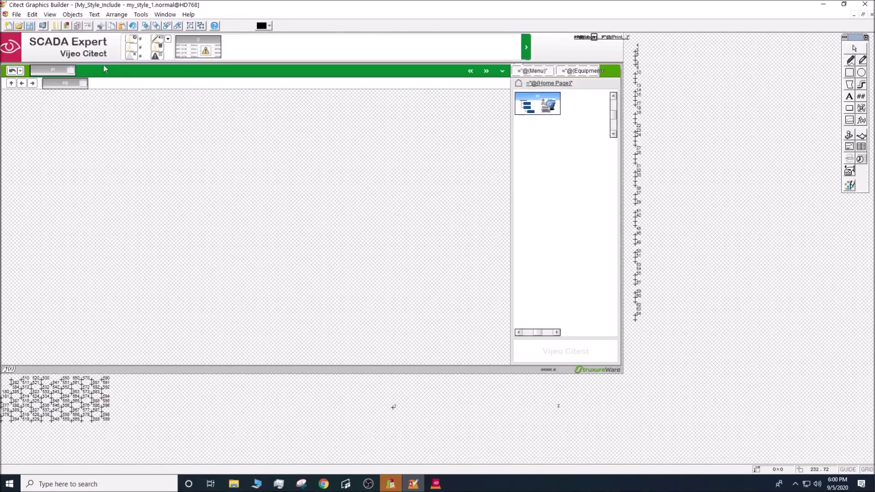
{"action": "double_click", "coordinate": [91, 53]}
{"action": "left_click_drag", "start_coordinate": [142, 8], "coordinate": [174, 67]}
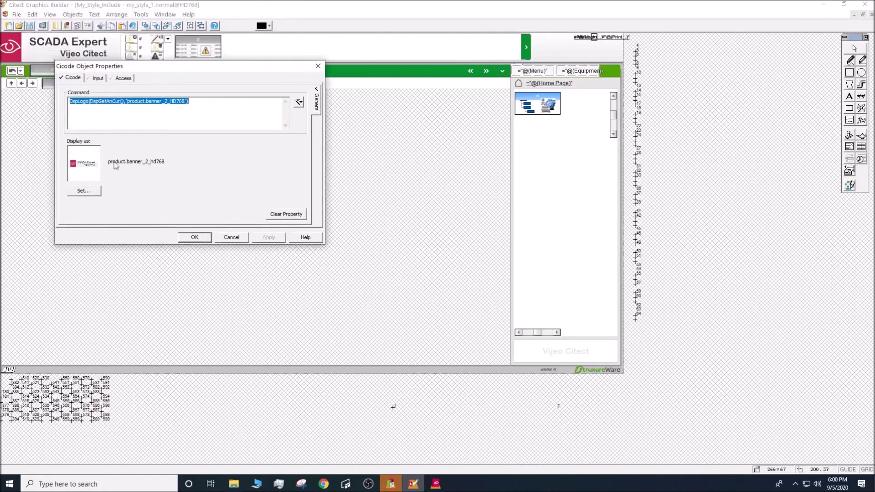
{"action": "left_click", "coordinate": [84, 192]}
{"action": "left_click", "coordinate": [252, 130]}
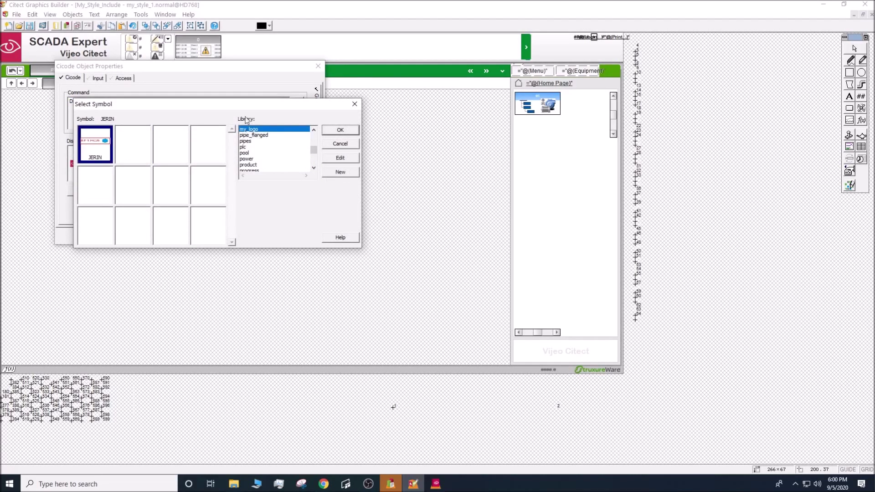
{"action": "left_click", "coordinate": [354, 132]}
- Edit the logo's DspLogo command text to reference My_Logo and apply
{"action": "left_click", "coordinate": [184, 101]}
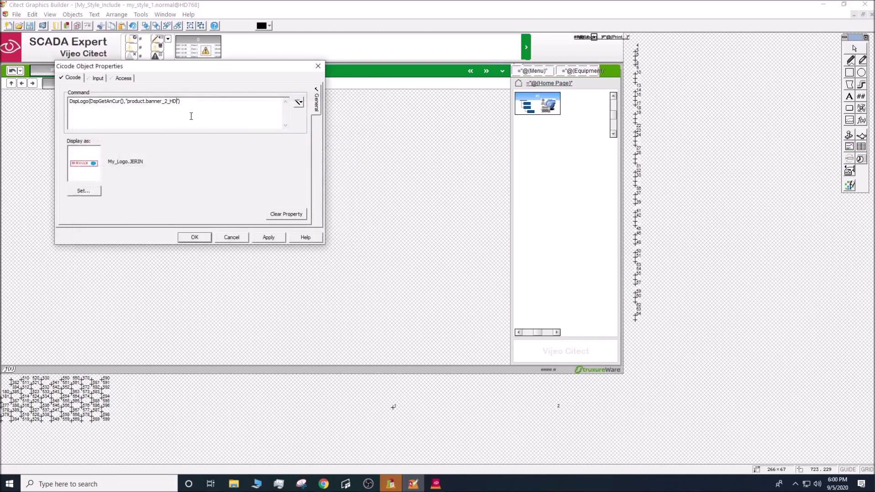
{"action": "key", "text": "BackSpace"}
{"action": "key", "text": "BackSpace"}
{"action": "key", "text": "BackSpace"}
{"action": "key", "text": "BackSpace"}
{"action": "key", "text": "BackSpace"}
{"action": "key", "text": "BackSpace"}
{"action": "key", "text": "BackSpace"}
{"action": "key", "text": "BackSpace"}
{"action": "key", "text": "BackSpace"}
{"action": "key", "text": "BackSpace"}
{"action": "key", "text": "BackSpace"}
{"action": "key", "text": "BackSpace"}
{"action": "key", "text": "BackSpace"}
{"action": "key", "text": "BackSpace"}
{"action": "key", "text": "BackSpace"}
{"action": "type", "text": "\""}
{"action": "left_click", "coordinate": [195, 238]}
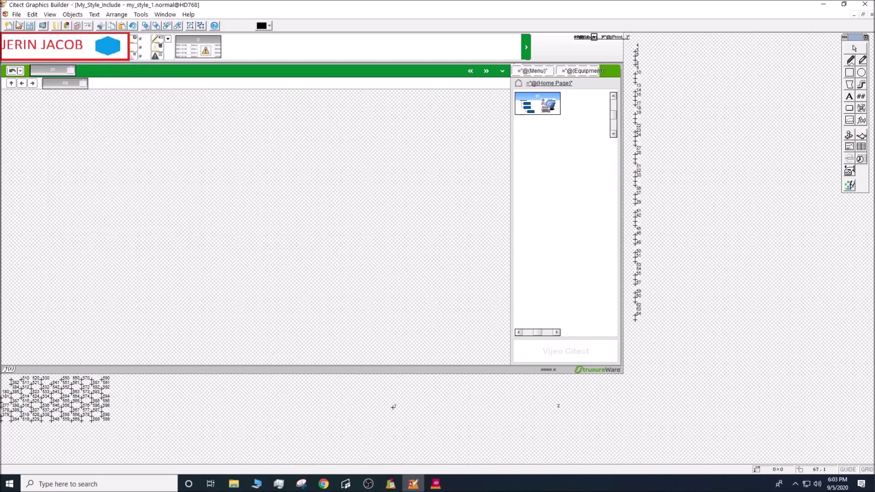
- Save the my_style_1 normal template, dismiss the Update Pages warning, and close Graphics Builder
{"action": "left_click", "coordinate": [16, 15]}
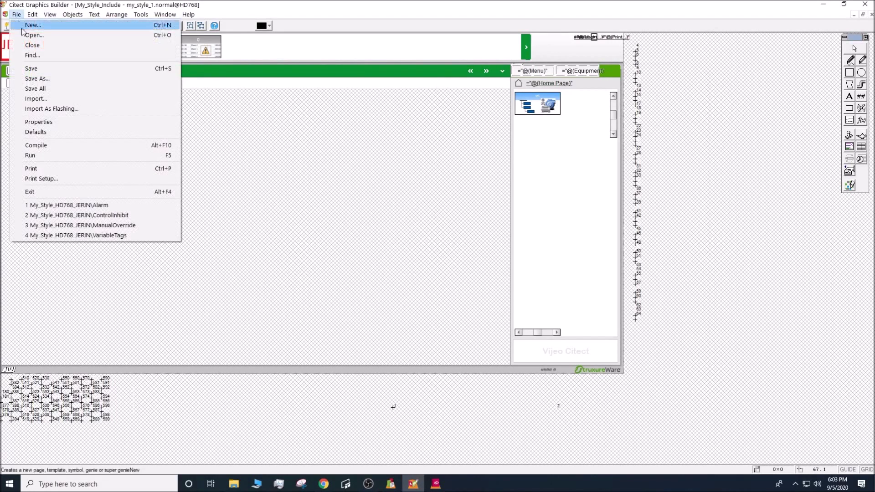
{"action": "left_click", "coordinate": [44, 69]}
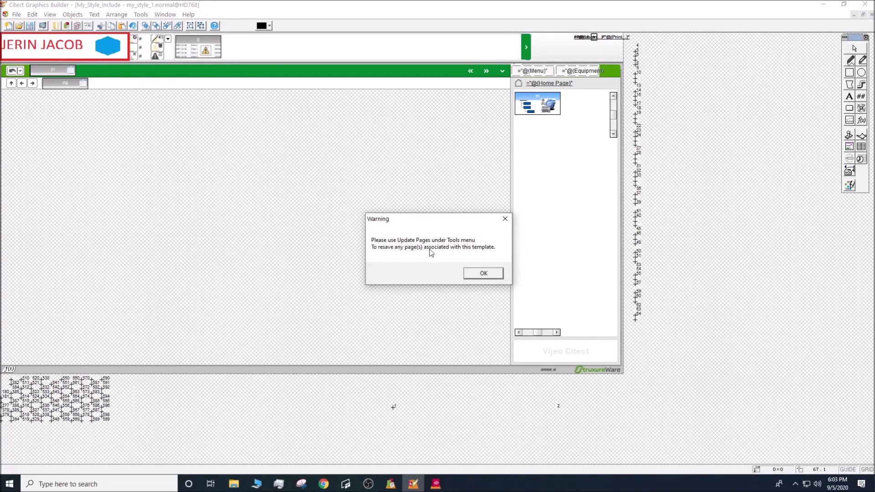
{"action": "left_click", "coordinate": [479, 275]}
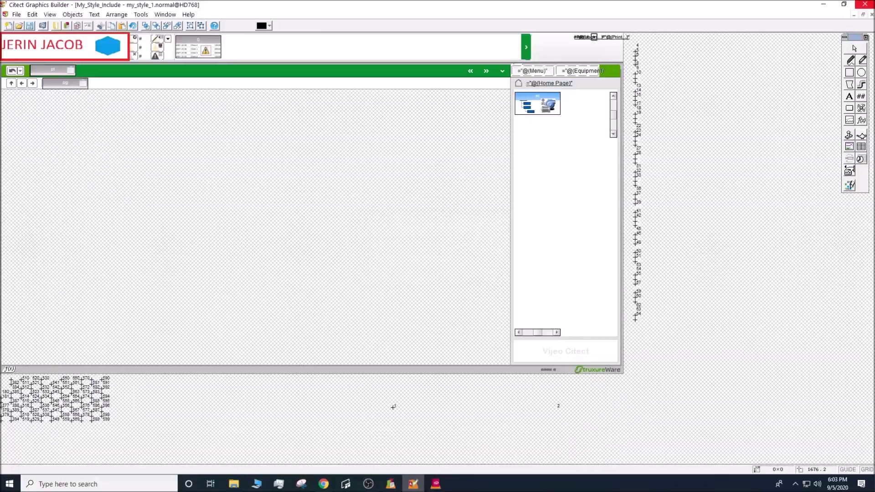
{"action": "left_click", "coordinate": [865, 4]}
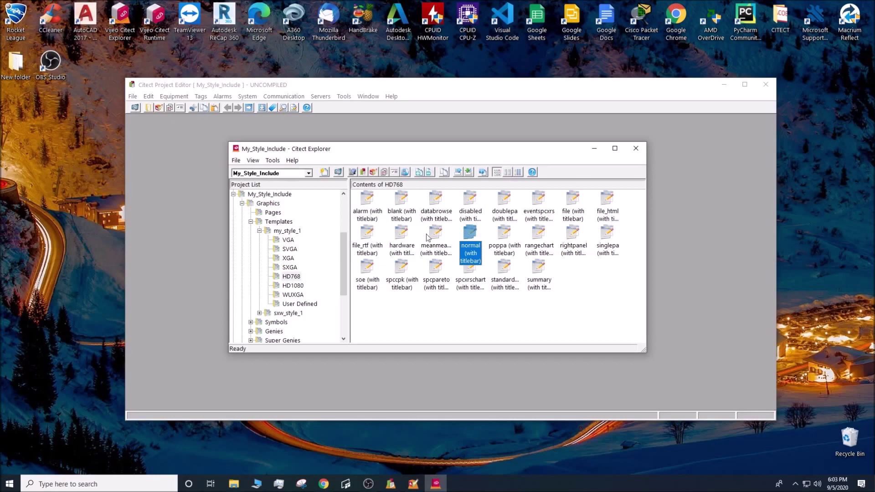
- Open the HD768 alarm template, review its page styles, and copy the %EquipSymLib% substitution value
{"action": "double_click", "coordinate": [365, 209]}
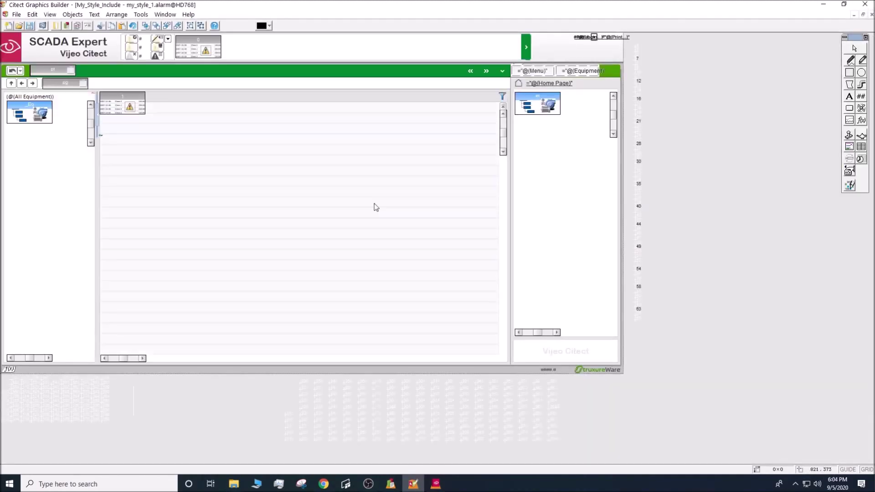
{"action": "right_click", "coordinate": [552, 138]}
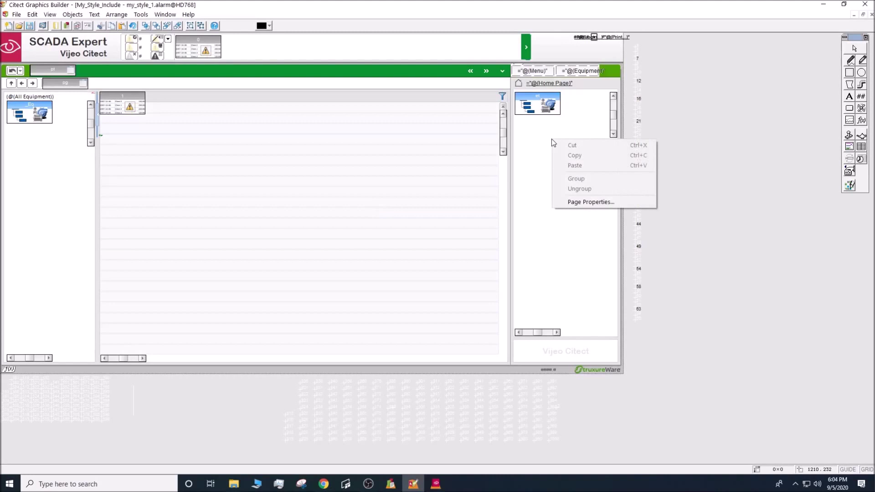
{"action": "left_click", "coordinate": [579, 201]}
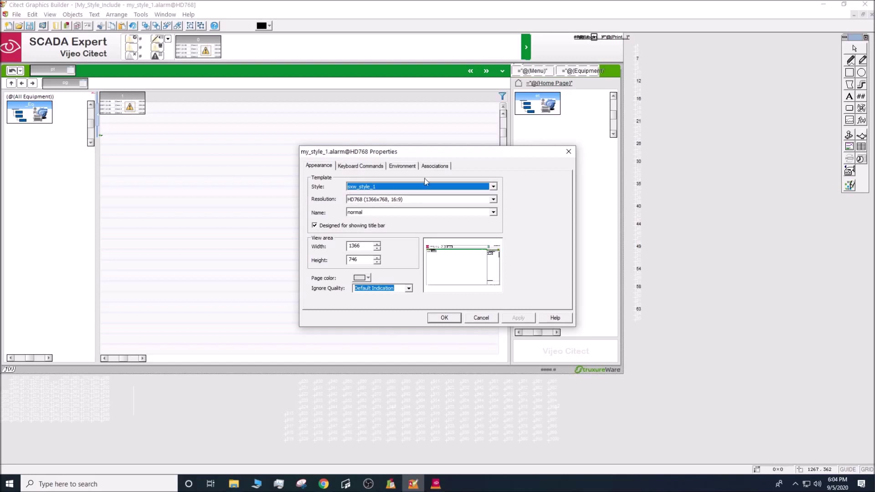
{"action": "left_click", "coordinate": [445, 188]}
{"action": "left_click", "coordinate": [494, 196]}
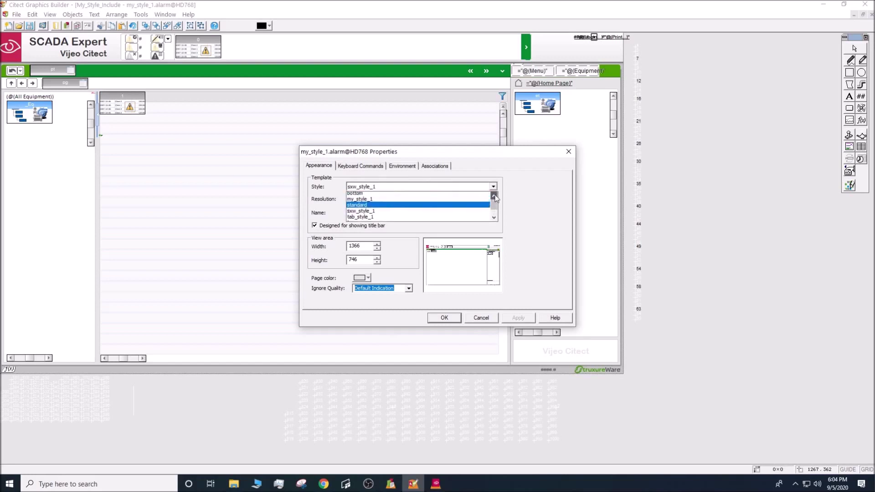
{"action": "left_click", "coordinate": [482, 317]}
{"action": "left_click", "coordinate": [481, 318]}
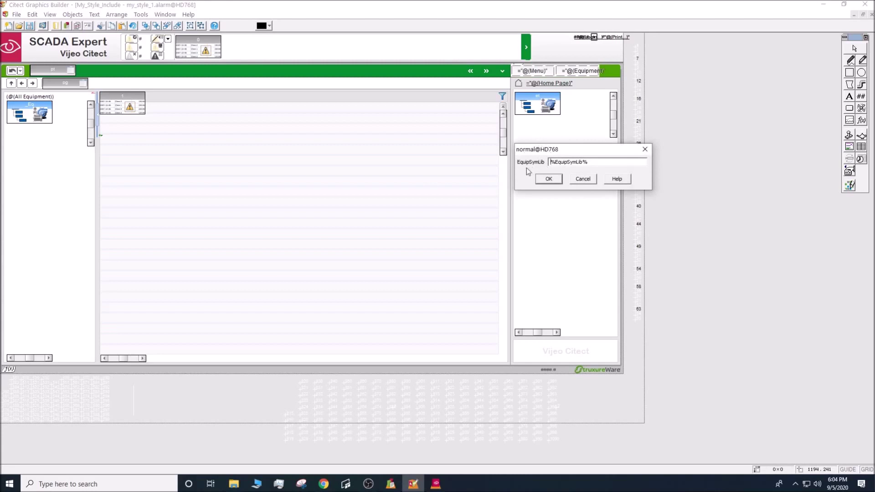
{"action": "left_click_drag", "start_coordinate": [610, 163], "coordinate": [519, 176]}
{"action": "key", "text": "ctrl+c"}
{"action": "left_click", "coordinate": [549, 178]}
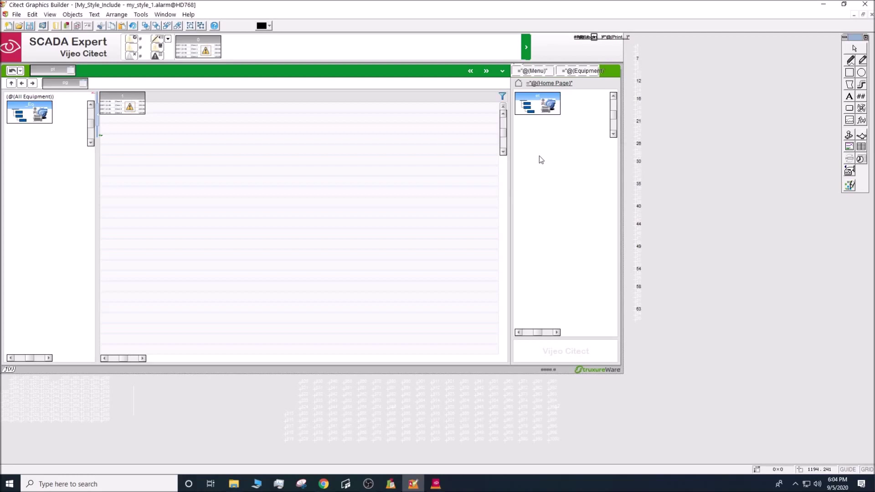
- Set the alarm template's style to my_style_1, restore %EquipSymLib%, and save it
{"action": "right_click", "coordinate": [539, 156]}
{"action": "left_click", "coordinate": [559, 217]}
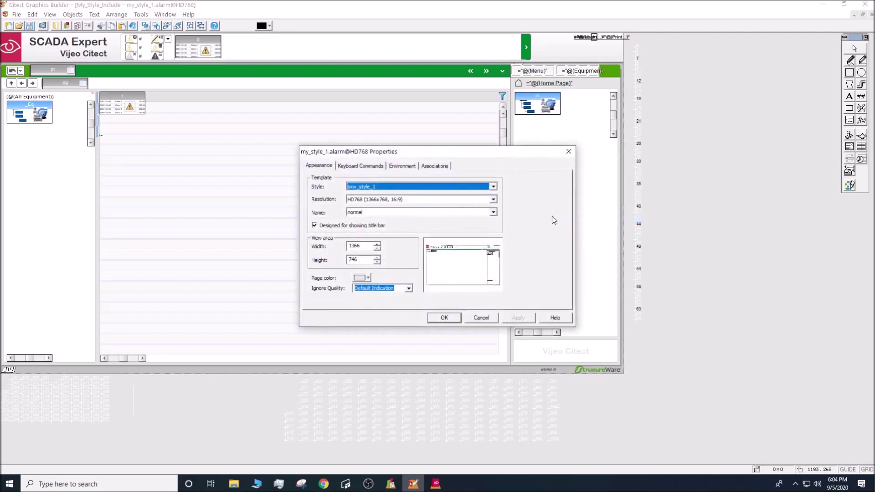
{"action": "left_click", "coordinate": [493, 186]}
{"action": "left_click", "coordinate": [473, 201]}
{"action": "left_click", "coordinate": [444, 318]}
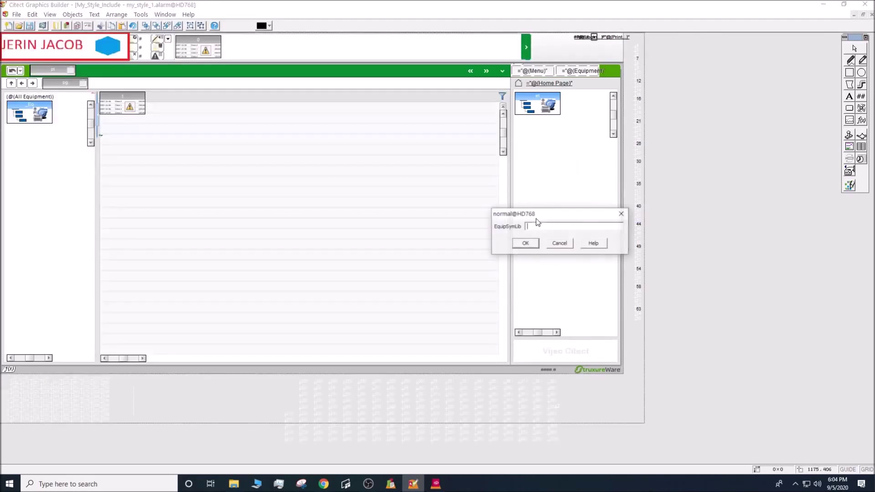
{"action": "key", "text": "ctrl+v"}
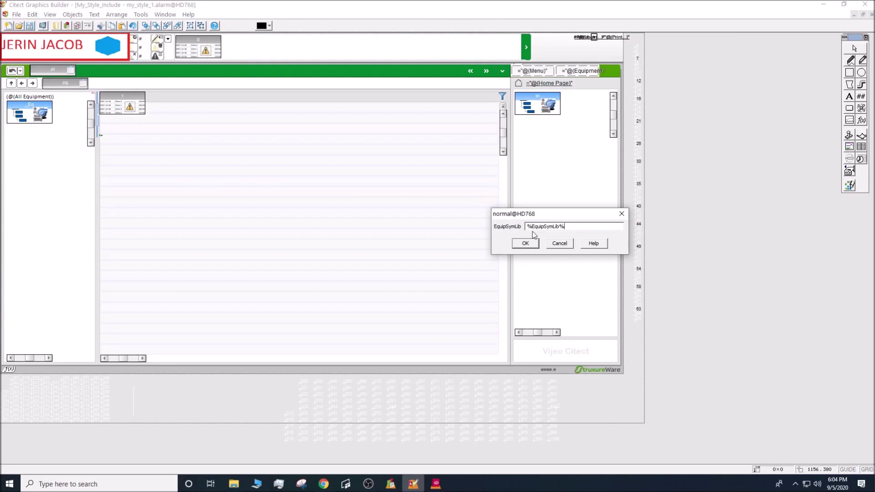
{"action": "left_click", "coordinate": [525, 243]}
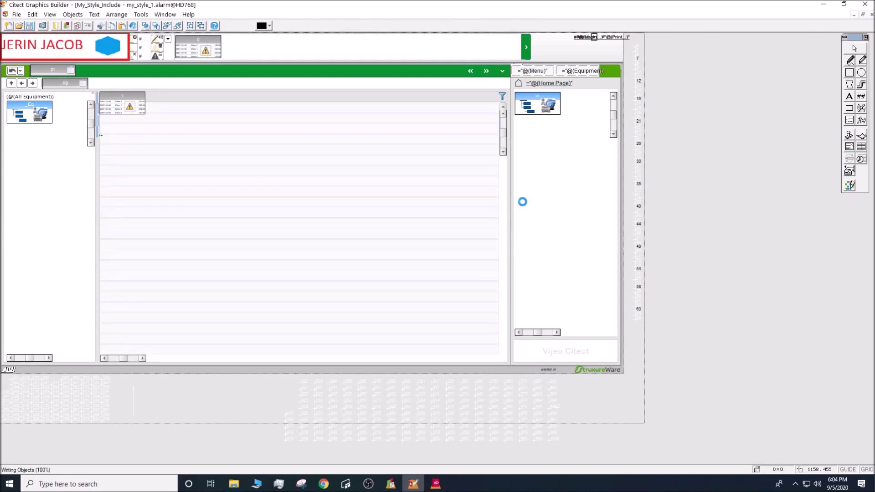
{"action": "left_click", "coordinate": [484, 273]}
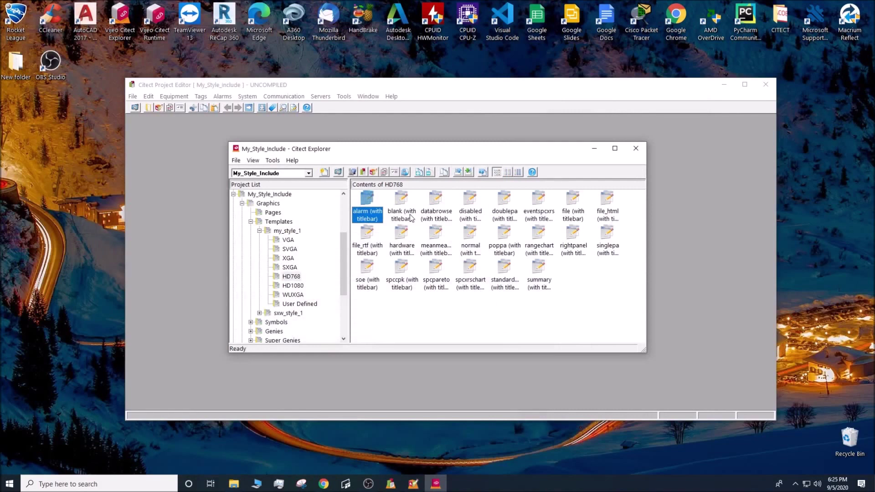
- Open the HD768 databrowse template and copy its existing %EquipSymLib% parameter value
{"action": "double_click", "coordinate": [442, 211]}
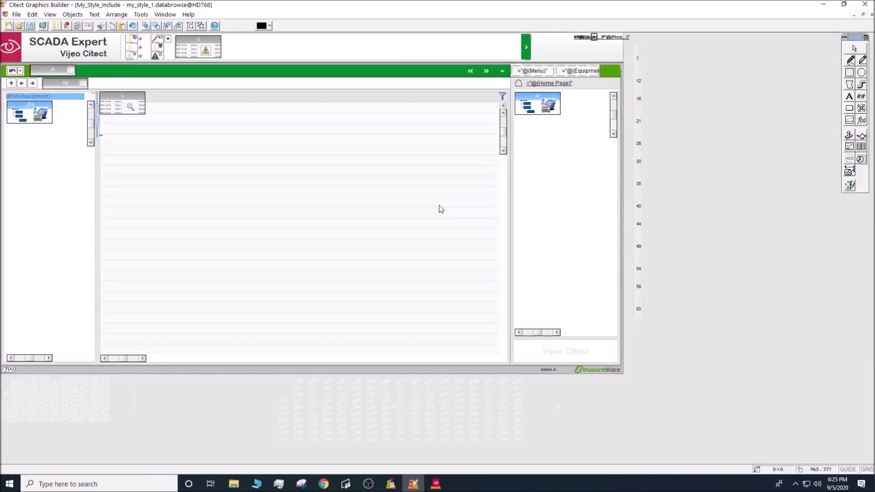
{"action": "right_click", "coordinate": [537, 154]}
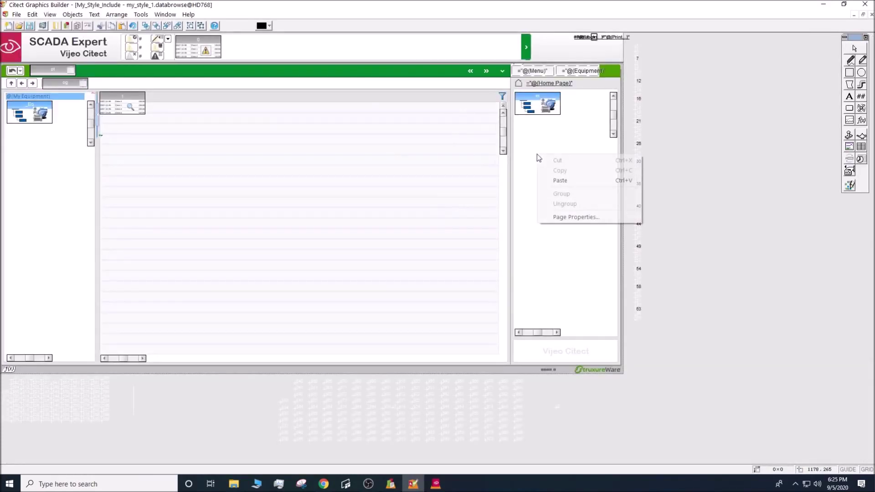
{"action": "left_click", "coordinate": [570, 218]}
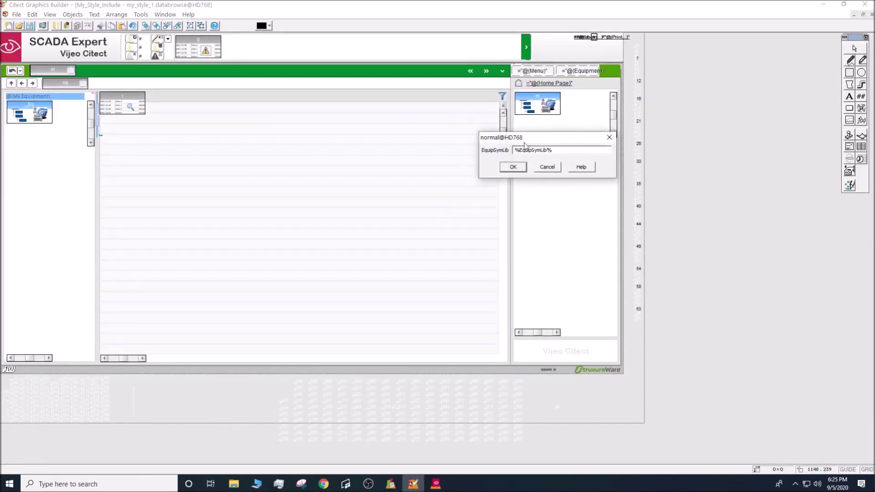
{"action": "left_click_drag", "start_coordinate": [567, 150], "coordinate": [436, 170]}
{"action": "key", "text": "ctrl+c"}
{"action": "key", "text": "Tab"}
{"action": "key", "text": "Return"}
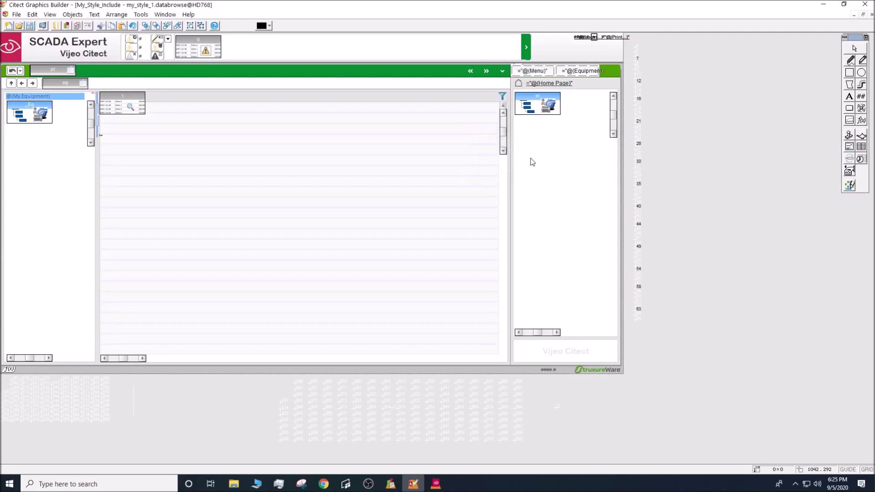
- Change the databrowse template's page style to my_style_1
{"action": "right_click", "coordinate": [530, 158]}
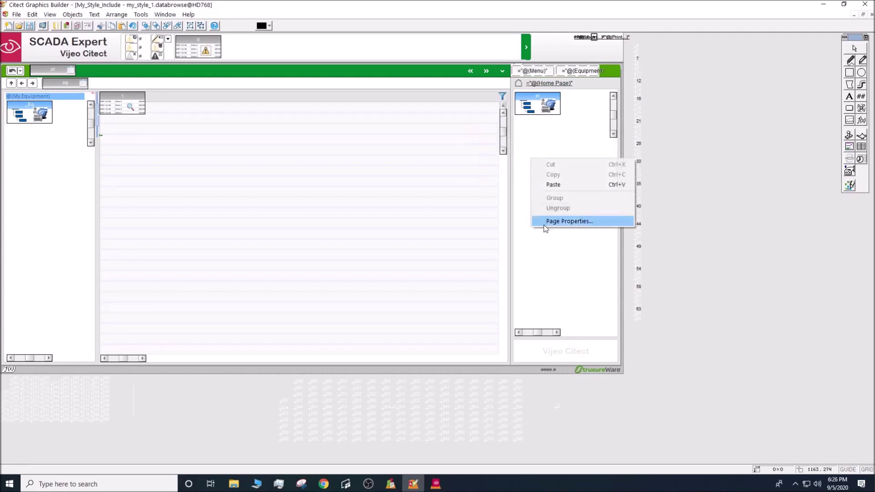
{"action": "left_click", "coordinate": [543, 222]}
{"action": "left_click", "coordinate": [493, 187]}
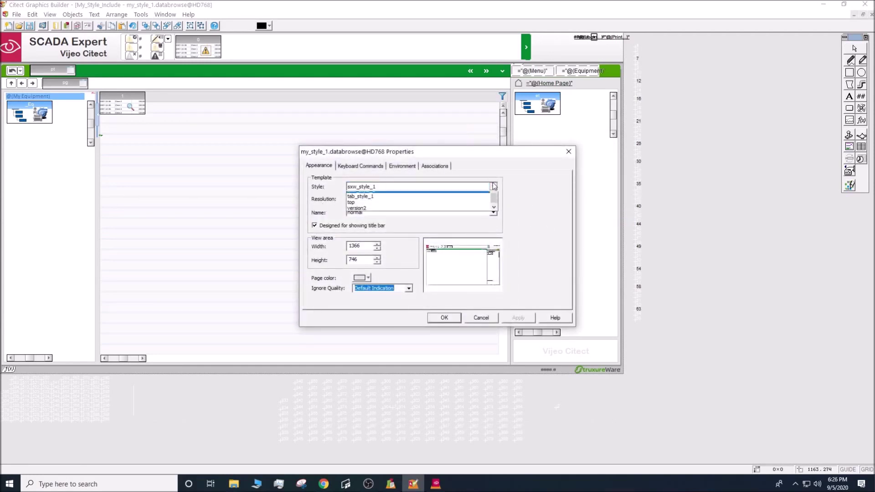
{"action": "left_click", "coordinate": [496, 196]}
{"action": "left_click", "coordinate": [452, 201]}
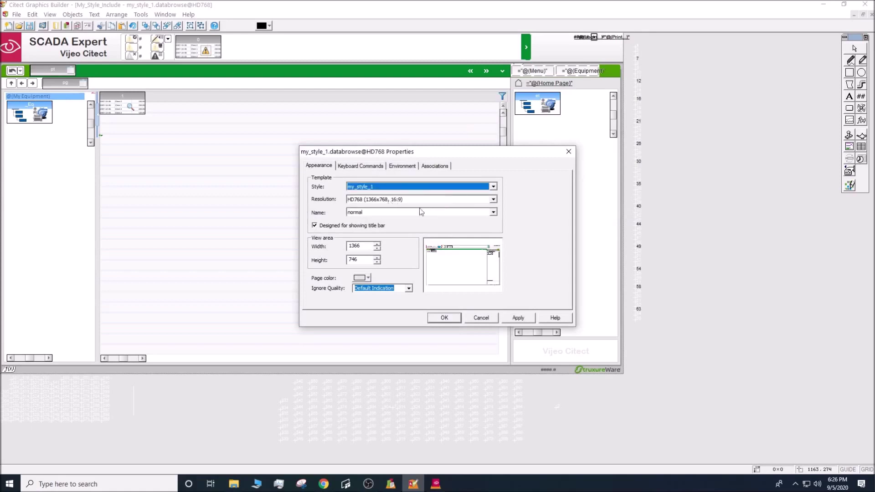
{"action": "left_click", "coordinate": [440, 319]}
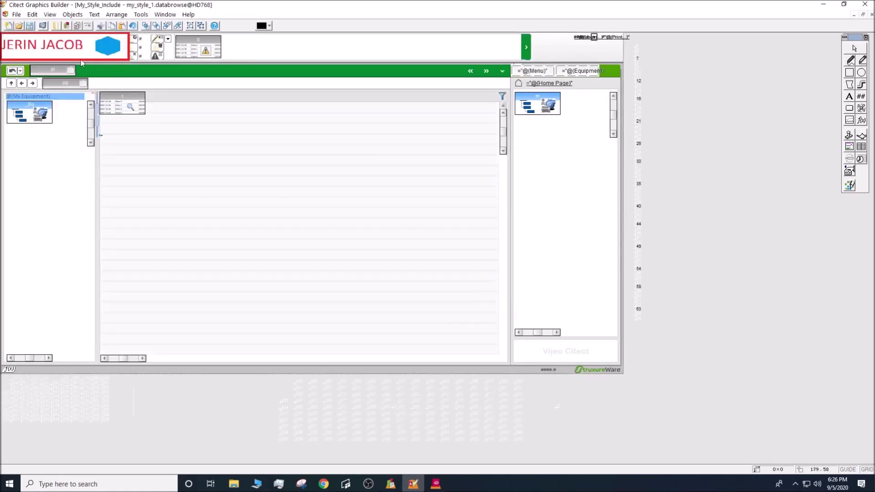
- Paste %EquipSymLib% back into the emptied parameter and save the databrowse template
{"action": "right_click", "coordinate": [527, 163]}
{"action": "left_click", "coordinate": [529, 149]}
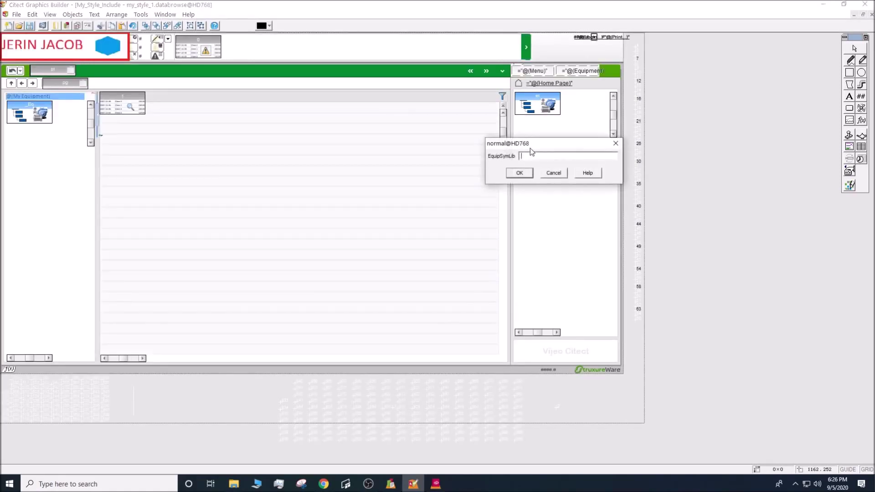
{"action": "key", "text": "ctrl+v"}
{"action": "left_click", "coordinate": [520, 172]}
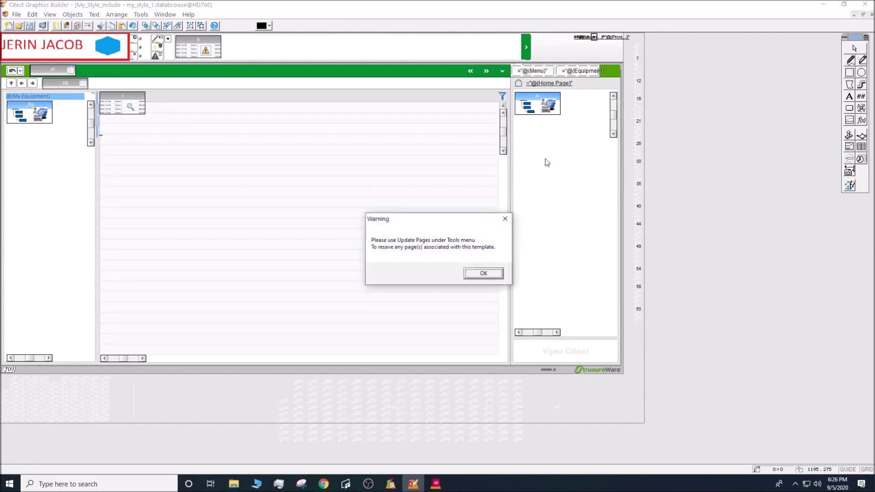
{"action": "left_click", "coordinate": [480, 274]}
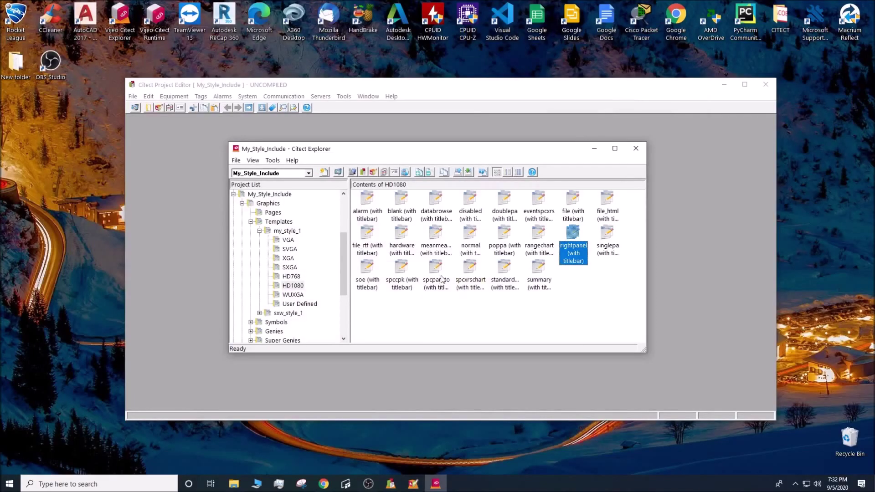
- Open the rightpanel template from my_style_1's HD1080 templates
{"action": "left_click", "coordinate": [290, 278]}
{"action": "left_click", "coordinate": [292, 286]}
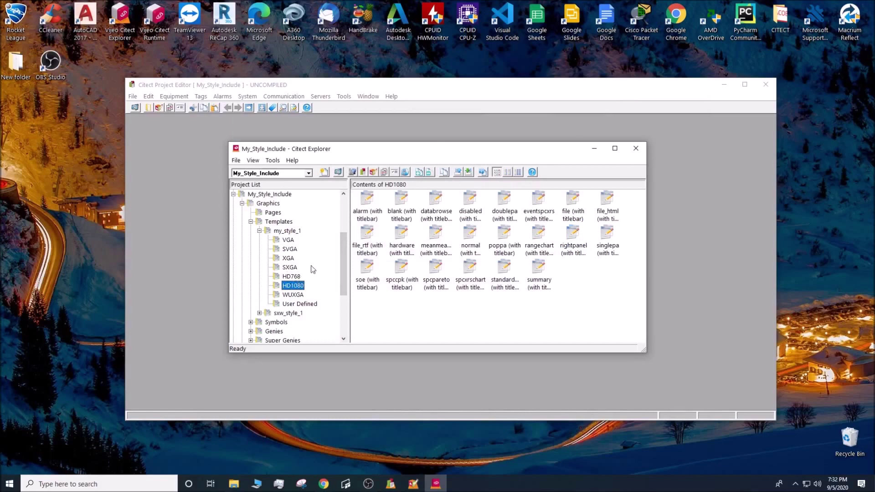
{"action": "double_click", "coordinate": [578, 235]}
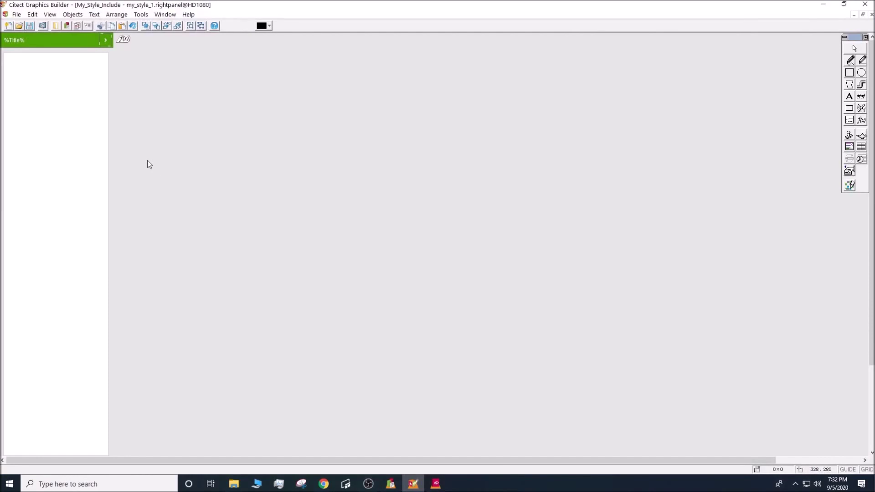
- Set the HD1080 rightpanel template's page style to my_style_1 and save it
{"action": "right_click", "coordinate": [80, 147]}
{"action": "left_click", "coordinate": [97, 208]}
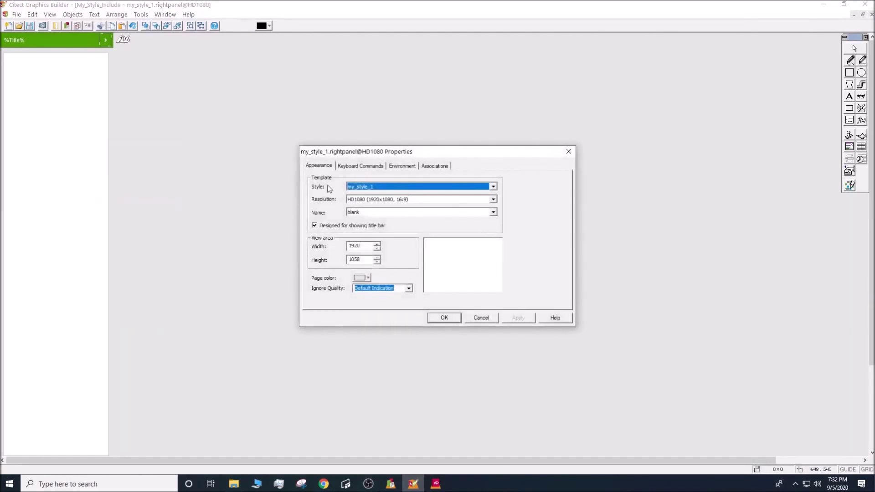
{"action": "left_click", "coordinate": [494, 187]}
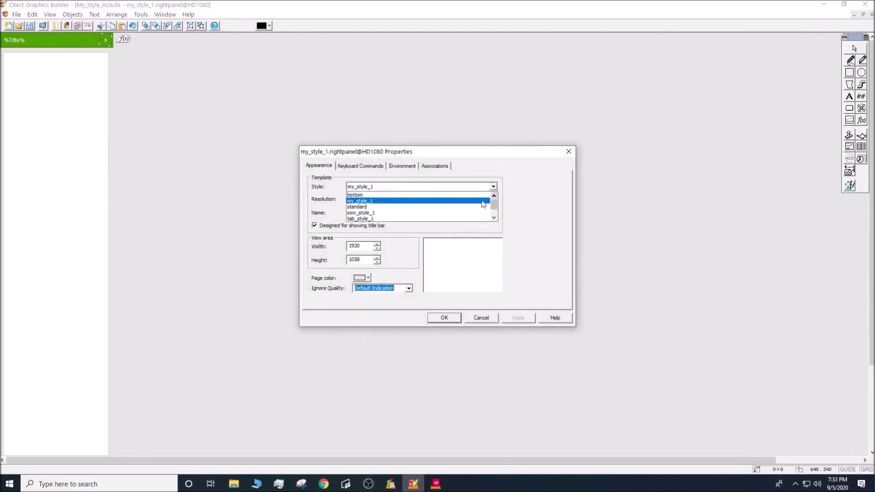
{"action": "left_click", "coordinate": [394, 201]}
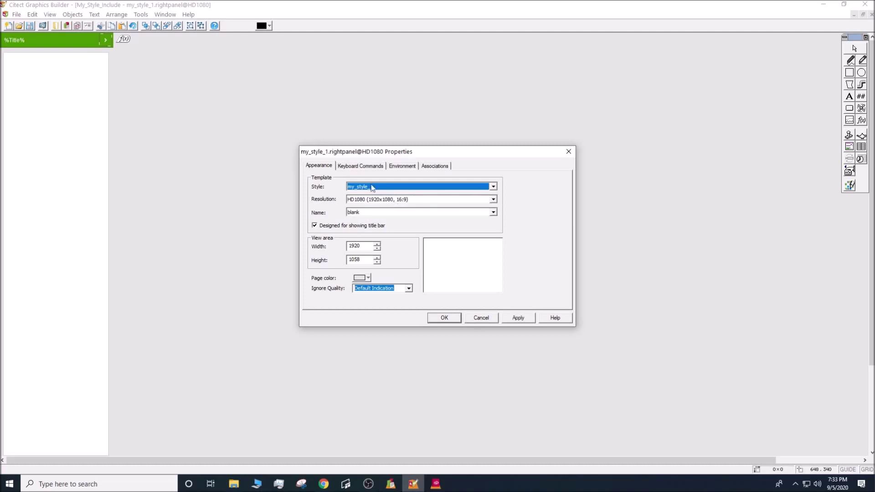
{"action": "left_click", "coordinate": [448, 318]}
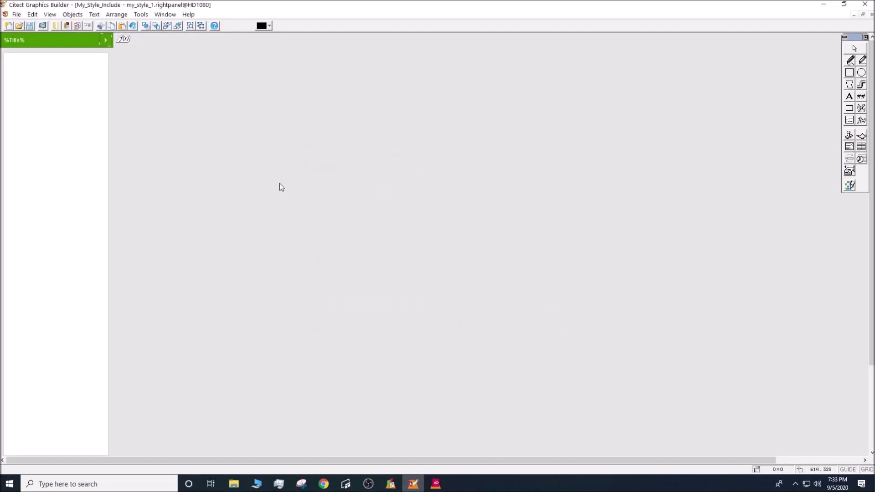
{"action": "left_click", "coordinate": [495, 273]}
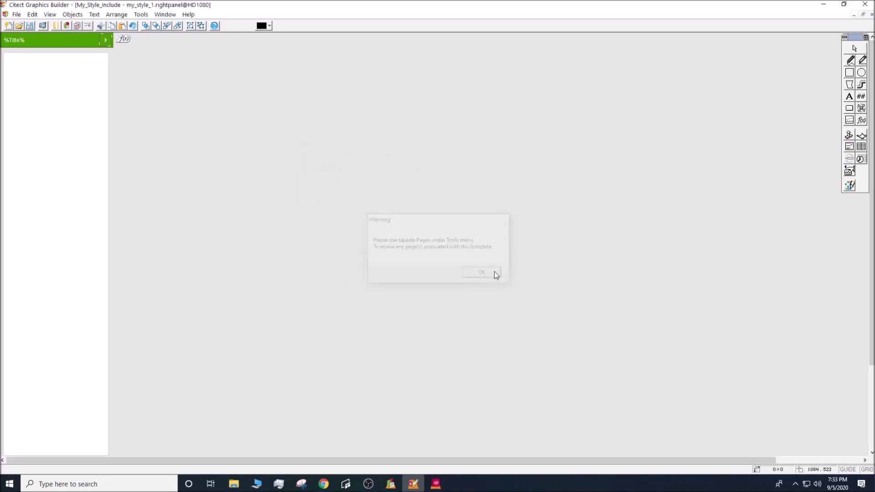
{"action": "left_click", "coordinate": [471, 234]}
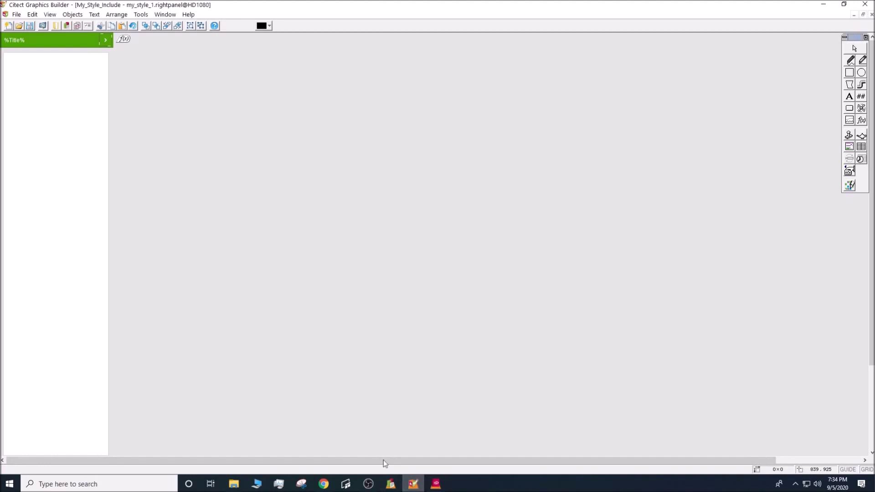
{"action": "left_click", "coordinate": [391, 484]}
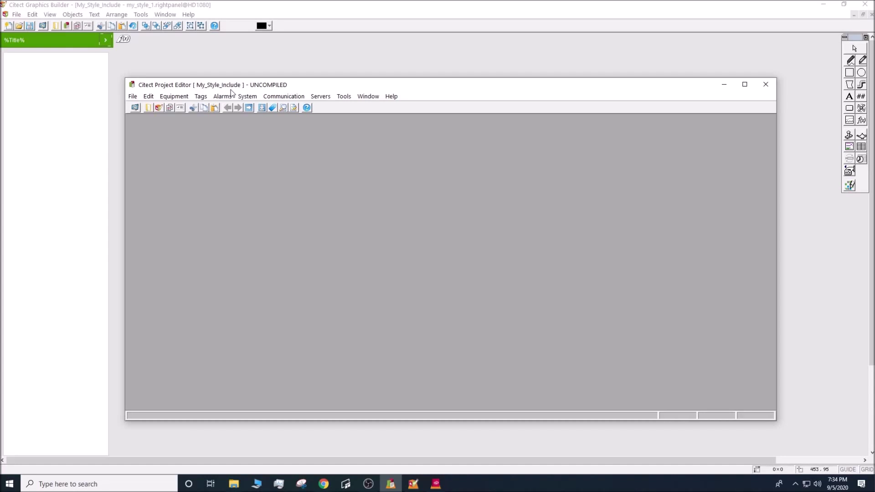
- Run Update Pages from Graphics Builder's Tools menu and confirm resaving all affected pages
{"action": "left_click", "coordinate": [345, 97]}
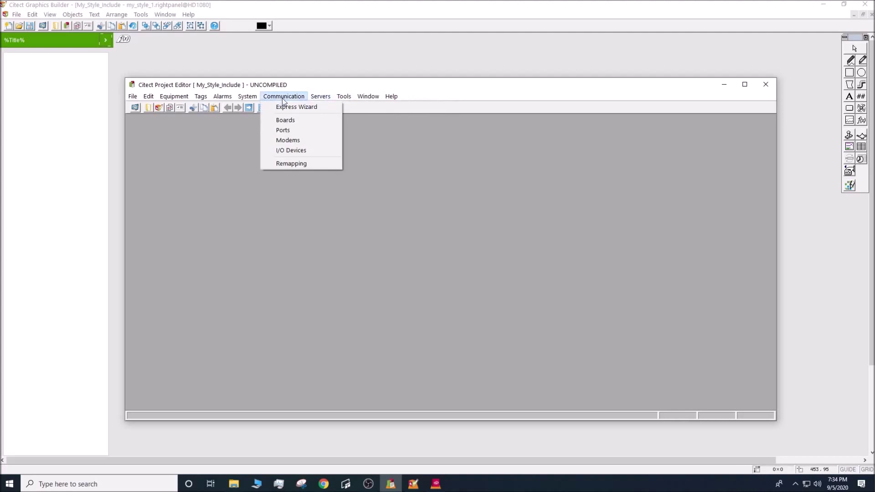
{"action": "mouse_move", "coordinate": [240, 101]}
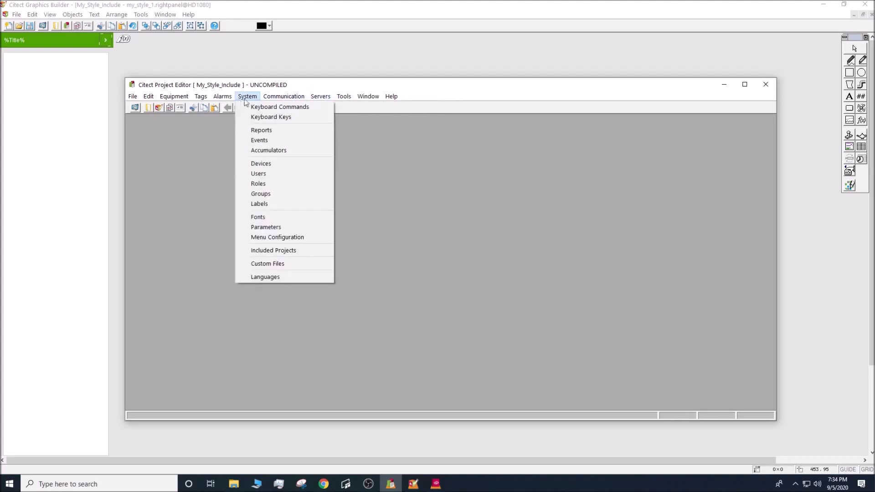
{"action": "mouse_move", "coordinate": [326, 98]}
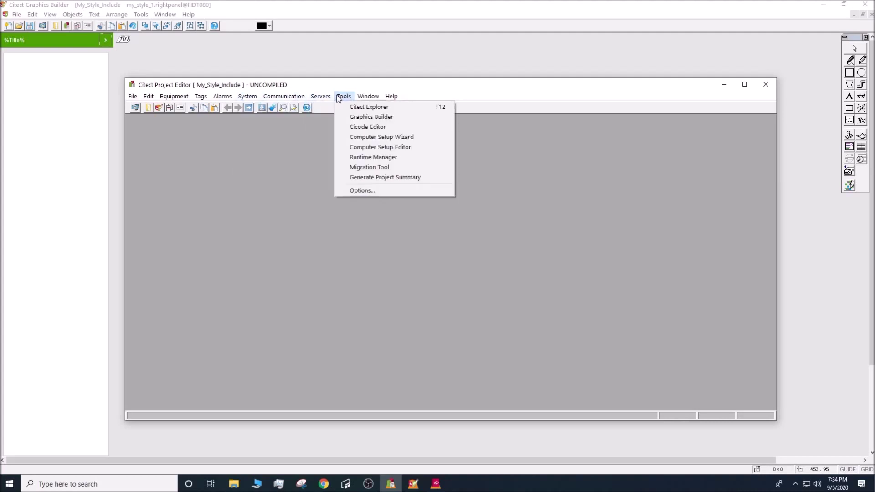
{"action": "mouse_move", "coordinate": [373, 96]}
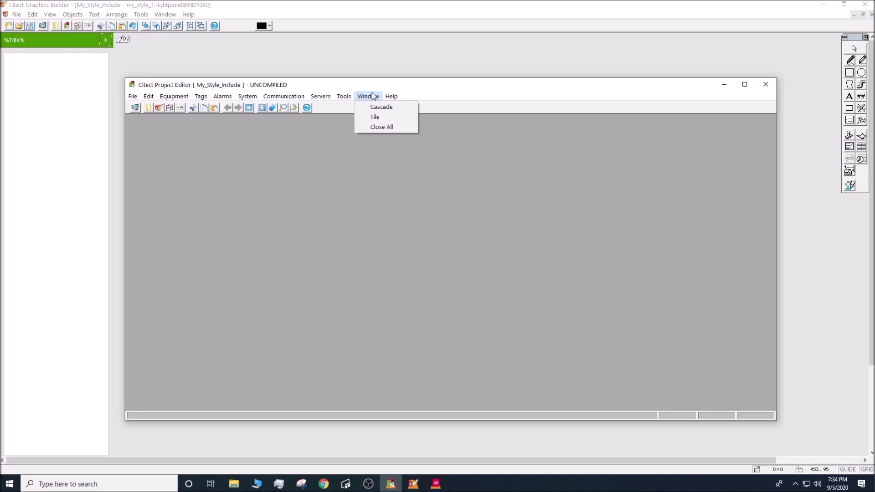
{"action": "left_click", "coordinate": [409, 53]}
{"action": "left_click", "coordinate": [865, 4]}
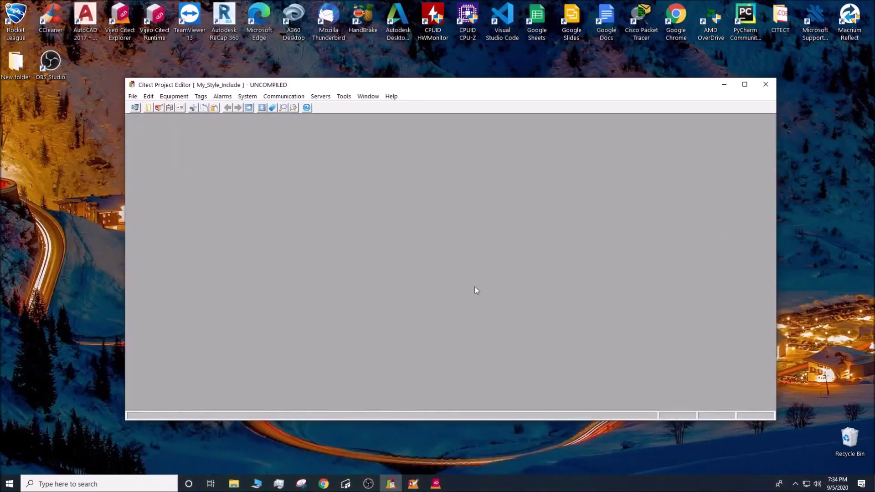
{"action": "left_click", "coordinate": [413, 484]}
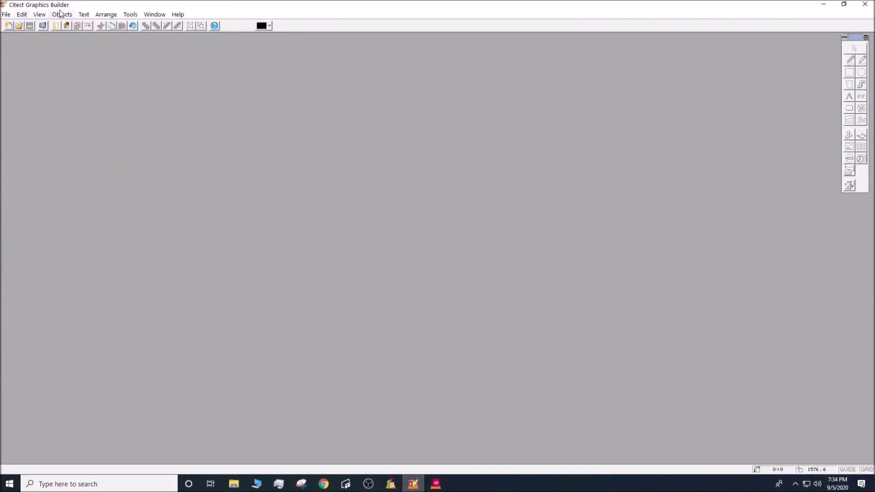
{"action": "left_click", "coordinate": [138, 15]}
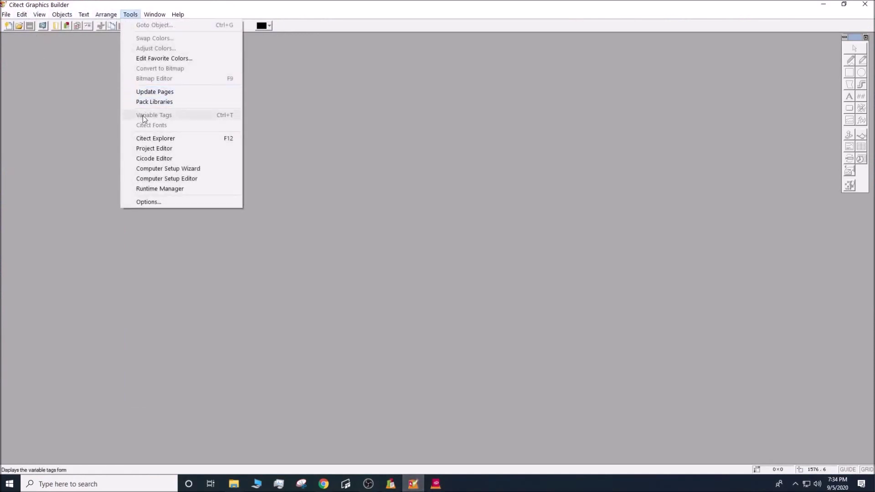
{"action": "left_click", "coordinate": [149, 93]}
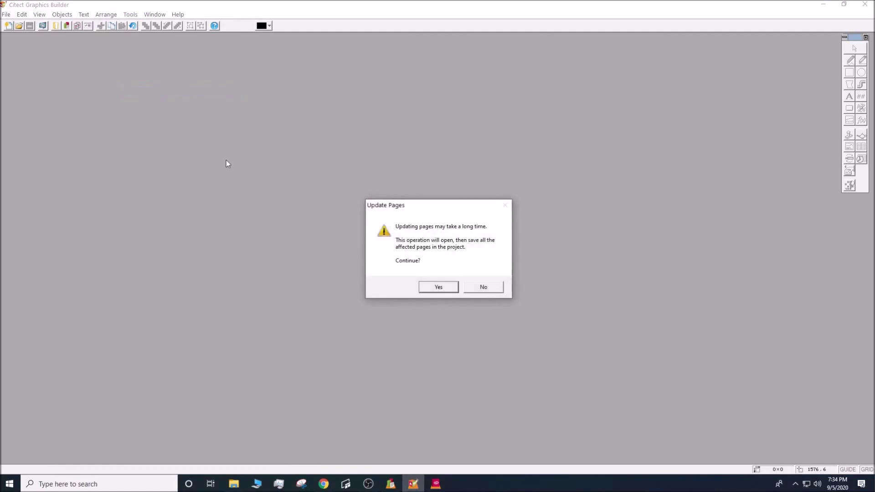
{"action": "left_click", "coordinate": [429, 289]}
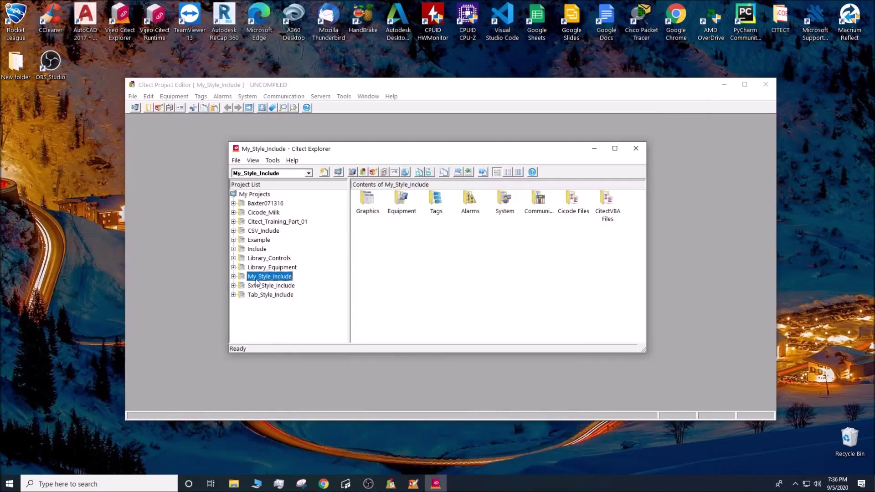
- Browse to My_Style_Include > Graphics > Pages and open SxW_Style_Startup in Graphics Builder
{"action": "left_click", "coordinate": [233, 276]}
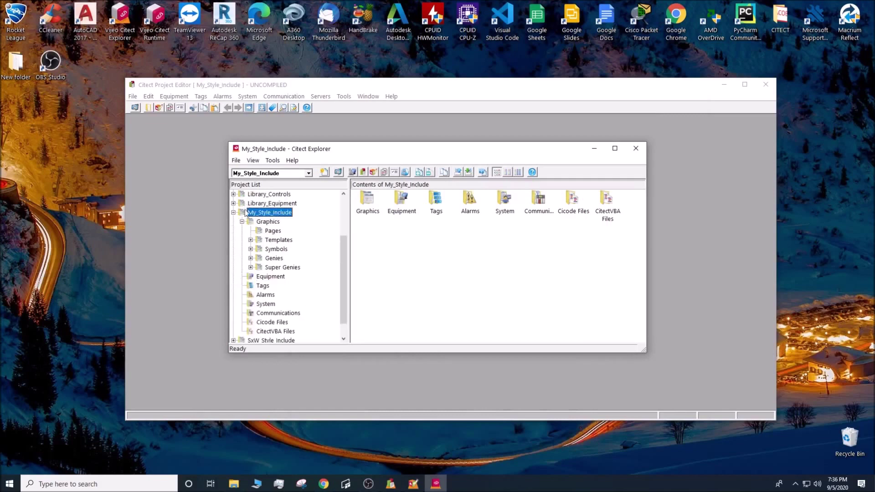
{"action": "scroll", "coordinate": [246, 226], "scroll_direction": "up", "scroll_amount": 1}
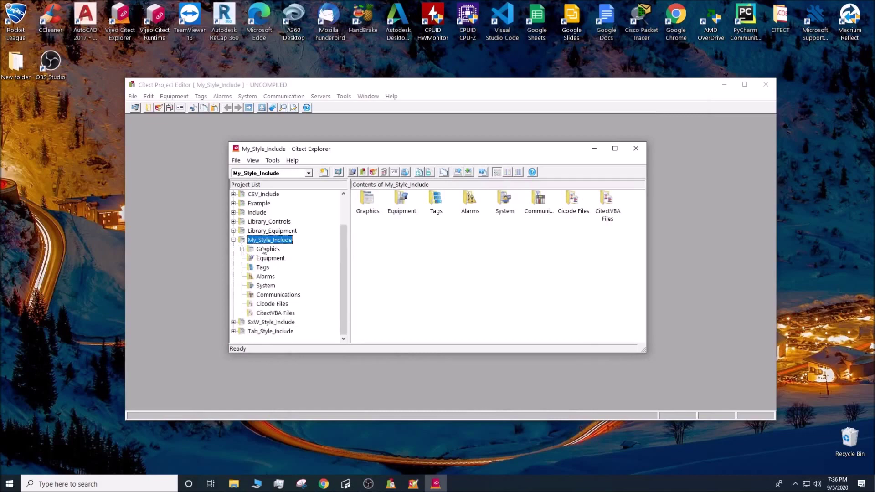
{"action": "left_click", "coordinate": [247, 251]}
{"action": "left_click", "coordinate": [264, 259]}
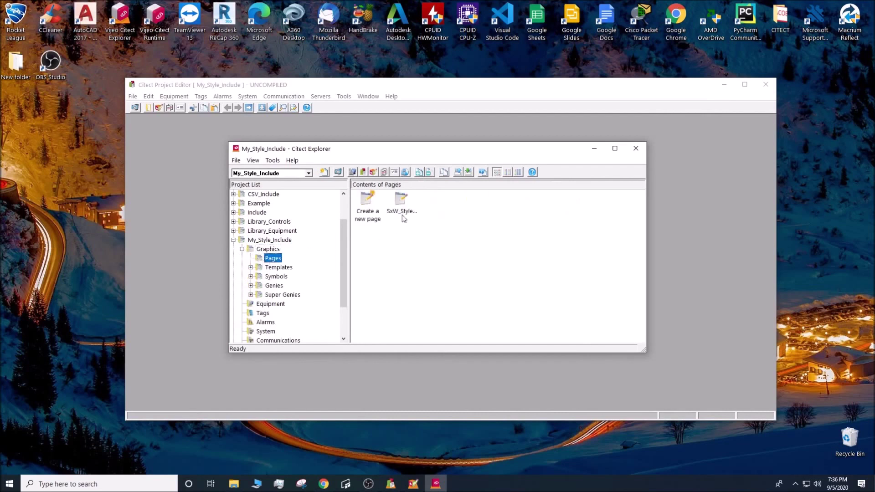
{"action": "left_click", "coordinate": [370, 215]}
{"action": "left_click", "coordinate": [395, 213]}
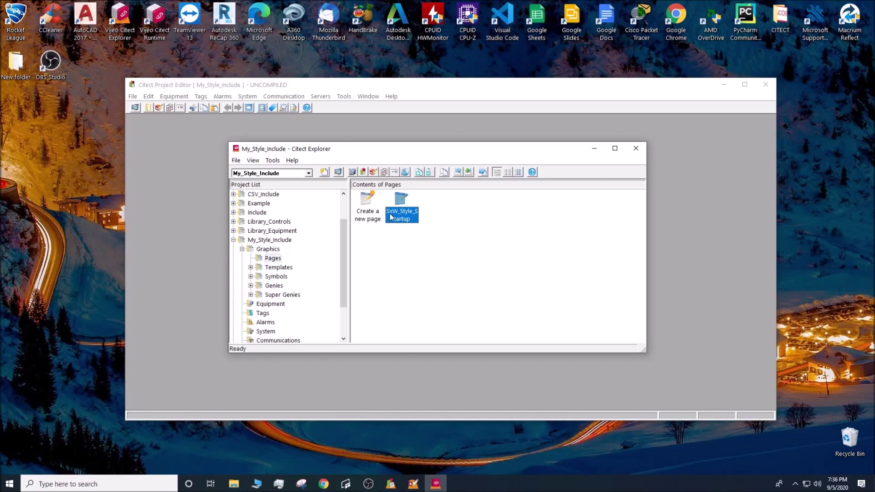
{"action": "double_click", "coordinate": [398, 201]}
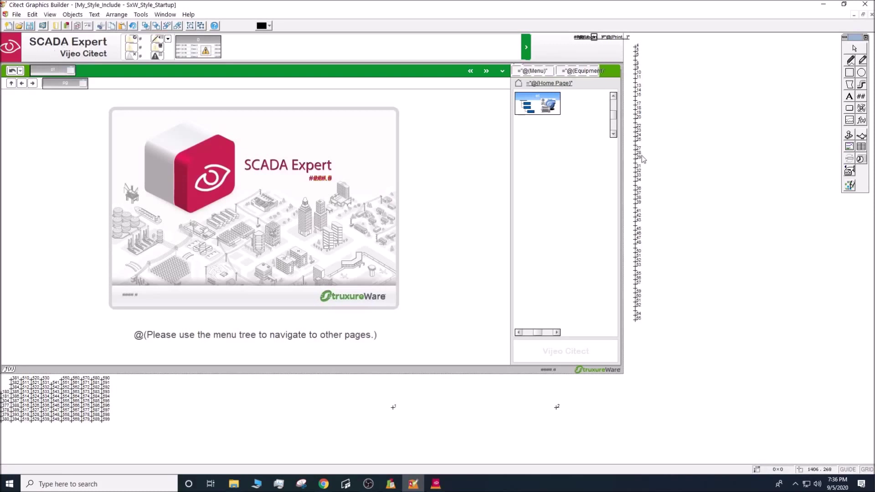
- Inspect the startup page's template object properties without making changes
{"action": "right_click", "coordinate": [563, 140]}
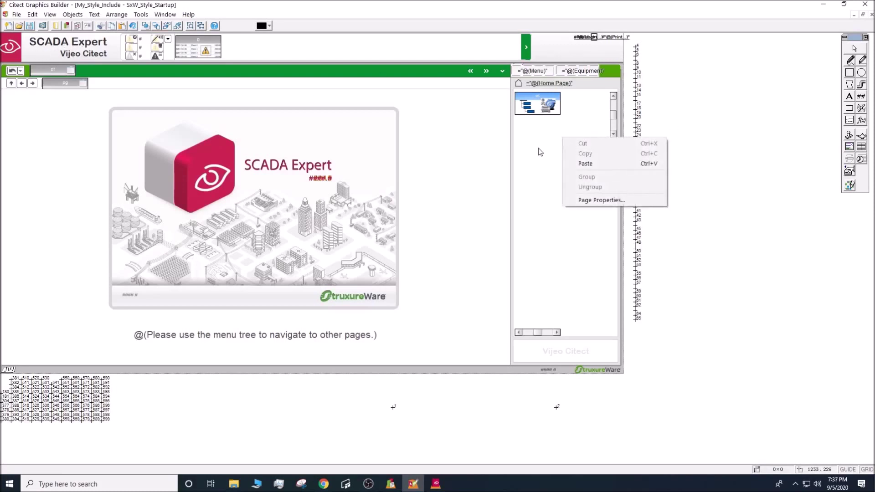
{"action": "left_click", "coordinate": [538, 149]}
{"action": "double_click", "coordinate": [546, 148]}
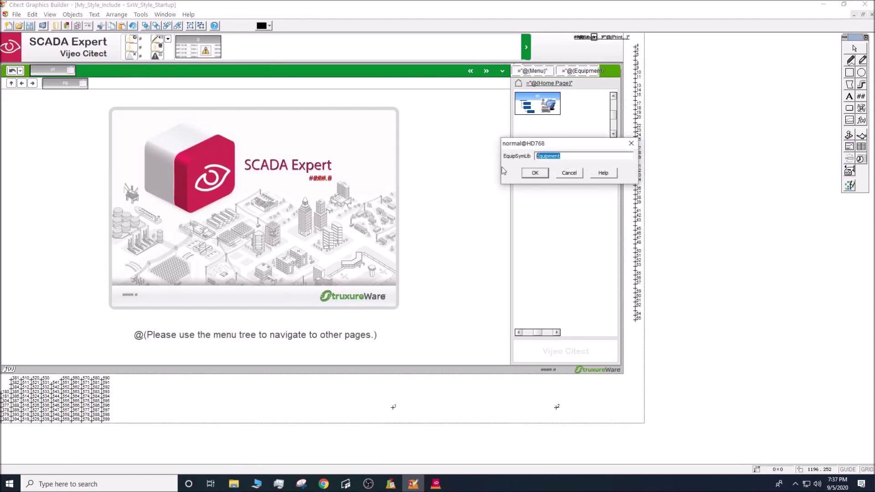
{"action": "left_click", "coordinate": [530, 172]}
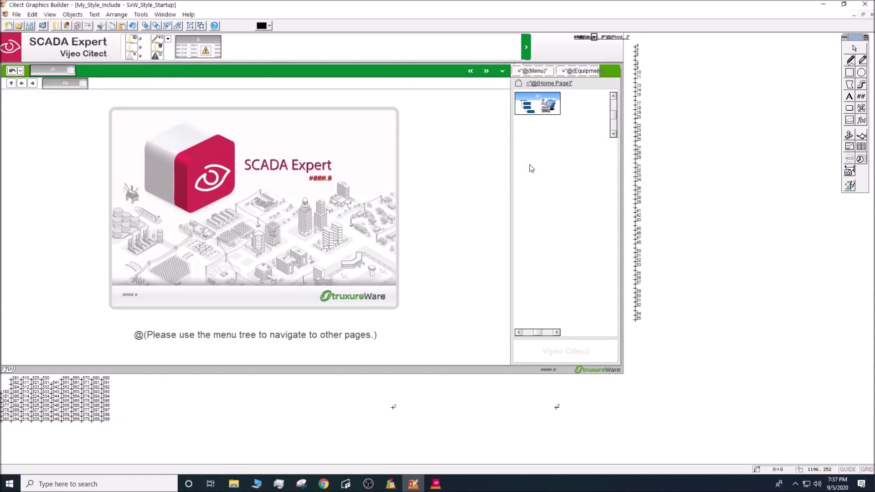
- Set the SxW_Style_Startup page's Appearance style to my_style_1
{"action": "right_click", "coordinate": [530, 165]}
{"action": "left_click", "coordinate": [561, 227]}
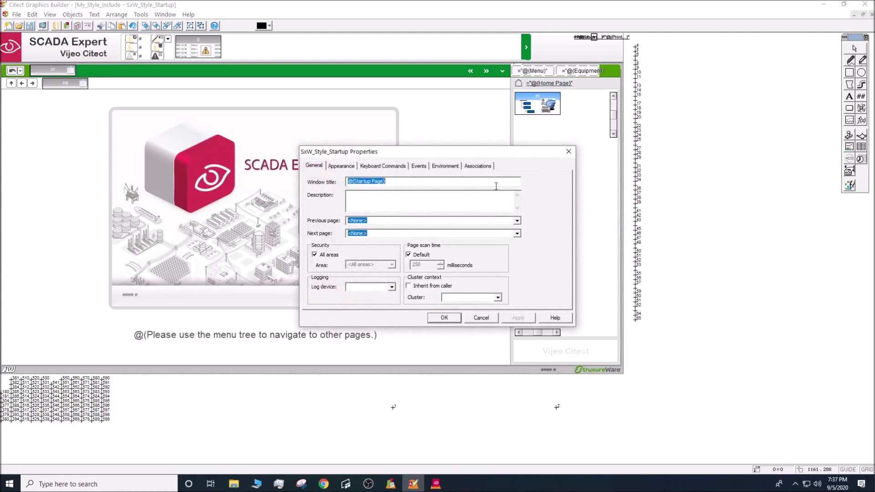
{"action": "left_click", "coordinate": [352, 166]}
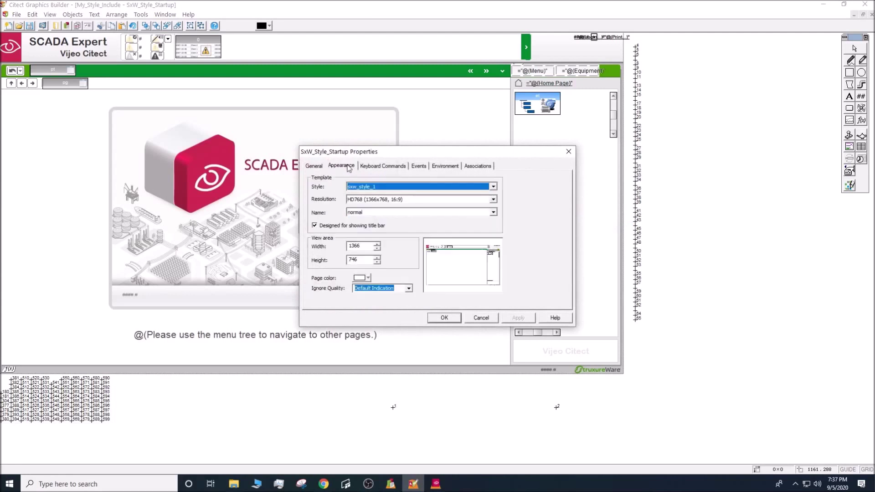
{"action": "left_click", "coordinate": [493, 187]}
{"action": "left_click", "coordinate": [495, 196]}
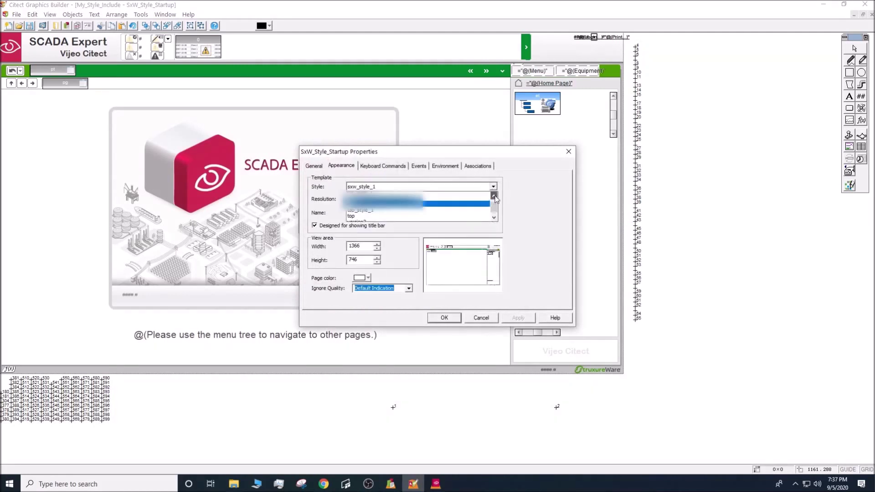
{"action": "left_click", "coordinate": [436, 207]}
{"action": "left_click", "coordinate": [445, 318]}
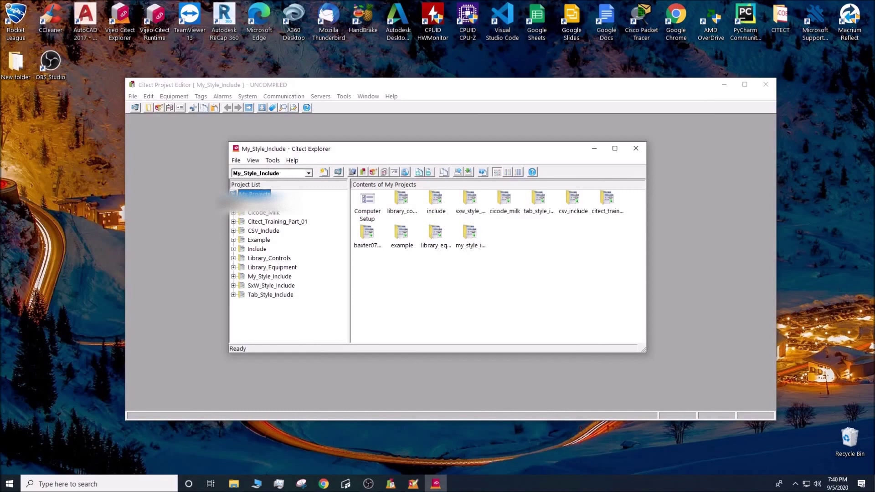
- Create project My_Style_HD768_JERIN from starter project SxW_Style_1_HD768_titlebar
{"action": "right_click", "coordinate": [250, 197]}
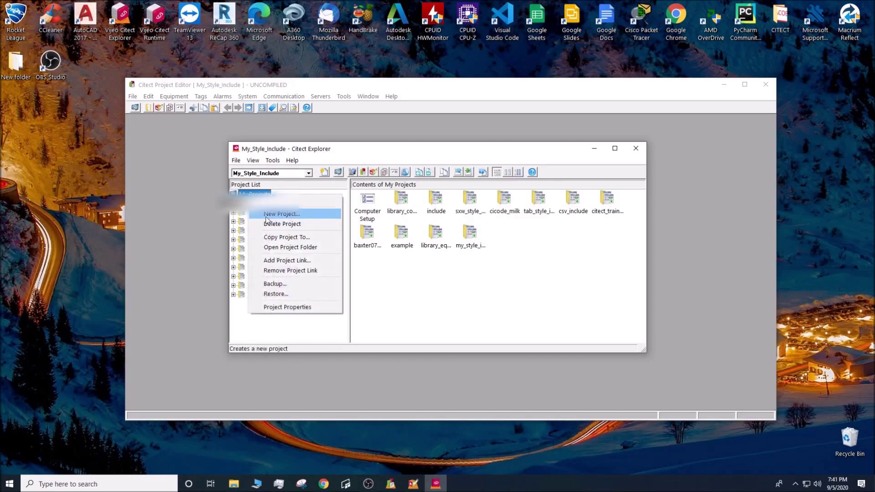
{"action": "left_click", "coordinate": [279, 214]}
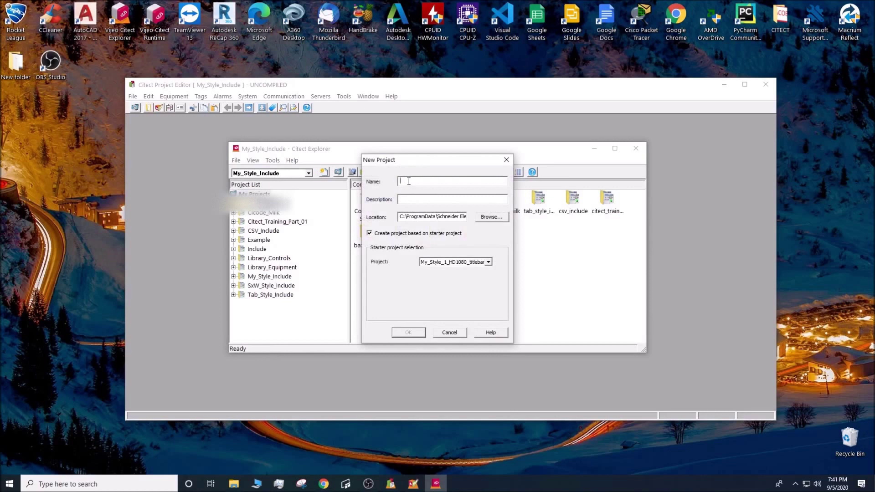
{"action": "type", "text": "My_Style_HD768_JERIN"}
{"action": "left_click", "coordinate": [488, 262]}
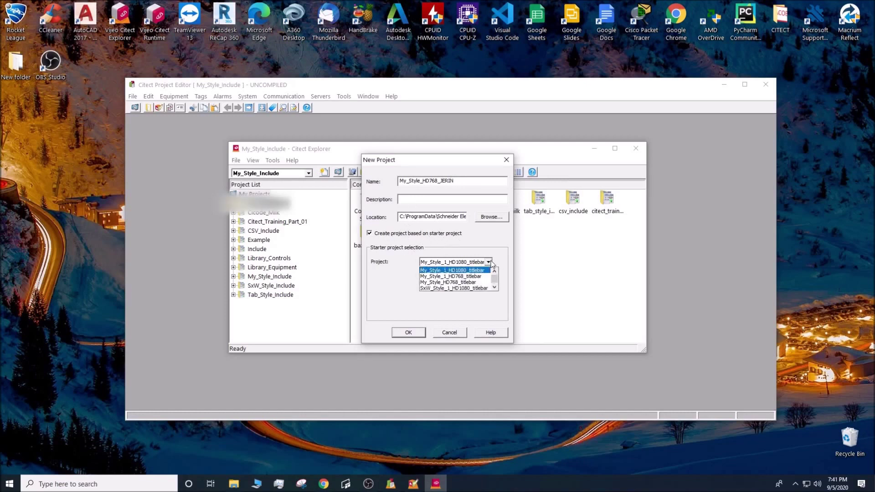
{"action": "left_click", "coordinate": [495, 288]}
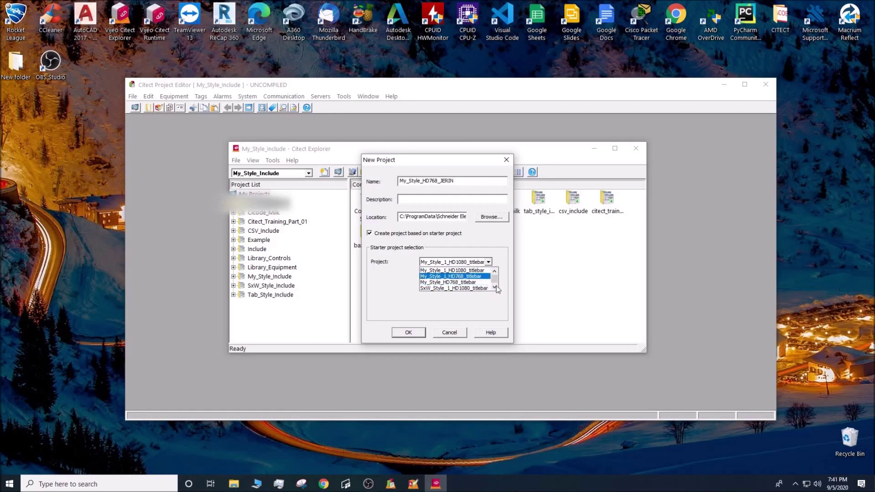
{"action": "left_click", "coordinate": [494, 287]}
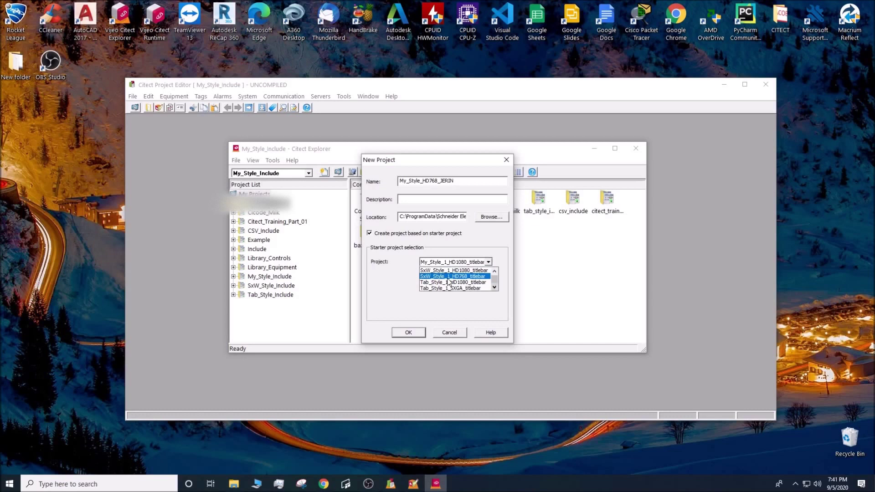
{"action": "left_click", "coordinate": [449, 277]}
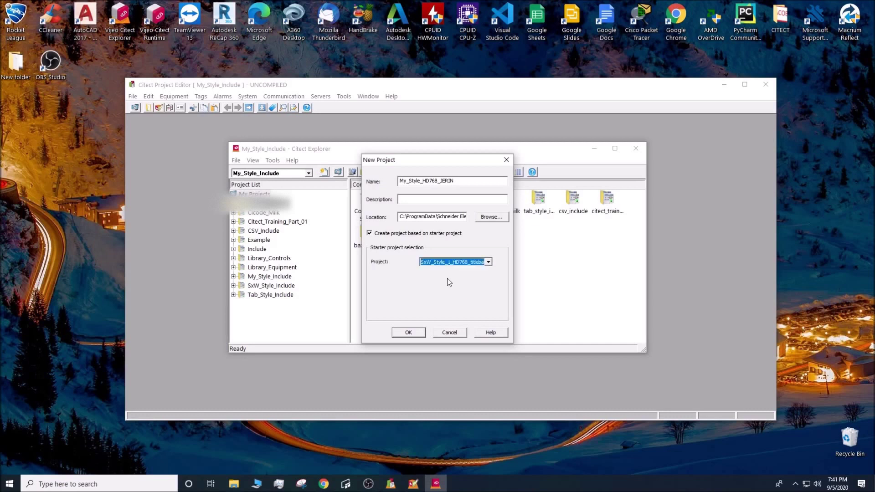
{"action": "left_click", "coordinate": [407, 333]}
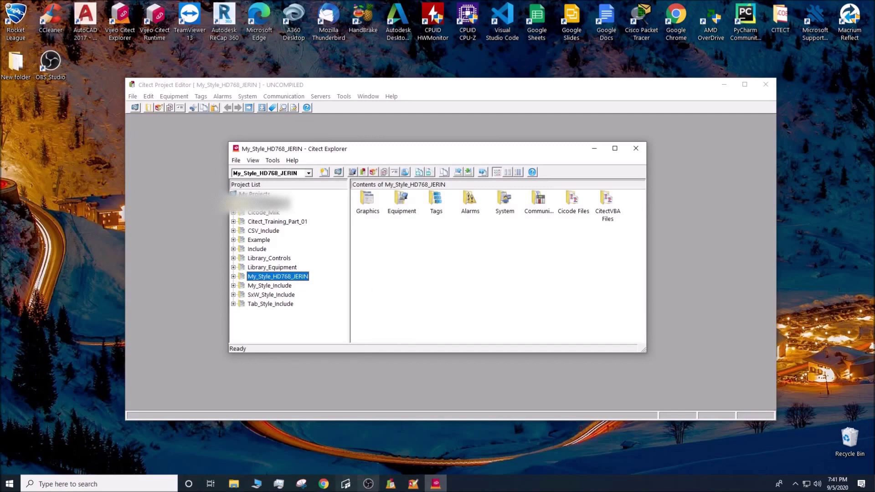
- Select the My_Style_HD768_JERIN project and bring up the Project Editor's System menu
{"action": "left_click", "coordinate": [265, 295]}
{"action": "left_click", "coordinate": [260, 278]}
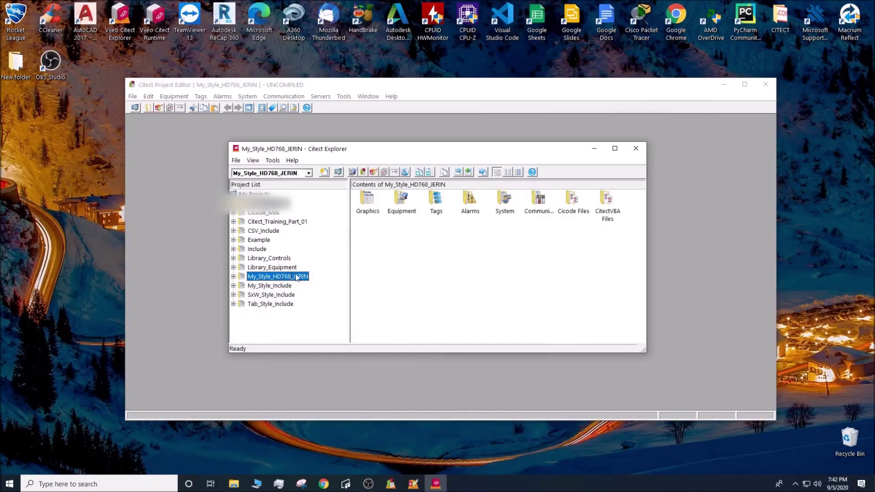
{"action": "left_click", "coordinate": [292, 97]}
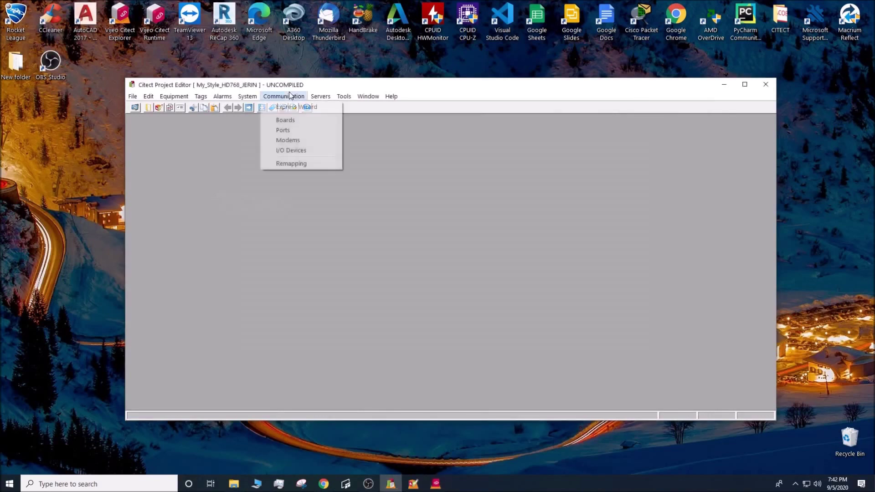
{"action": "mouse_move", "coordinate": [206, 97]}
{"action": "left_click", "coordinate": [171, 87]}
{"action": "left_click", "coordinate": [247, 96]}
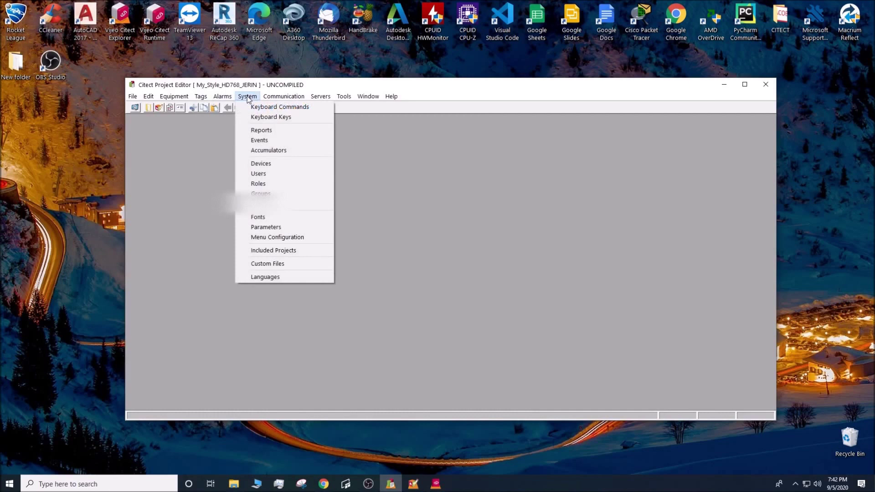
- Replace the included SxW_Style_Include project with My_Style_Include in Included Projects
{"action": "left_click", "coordinate": [279, 251]}
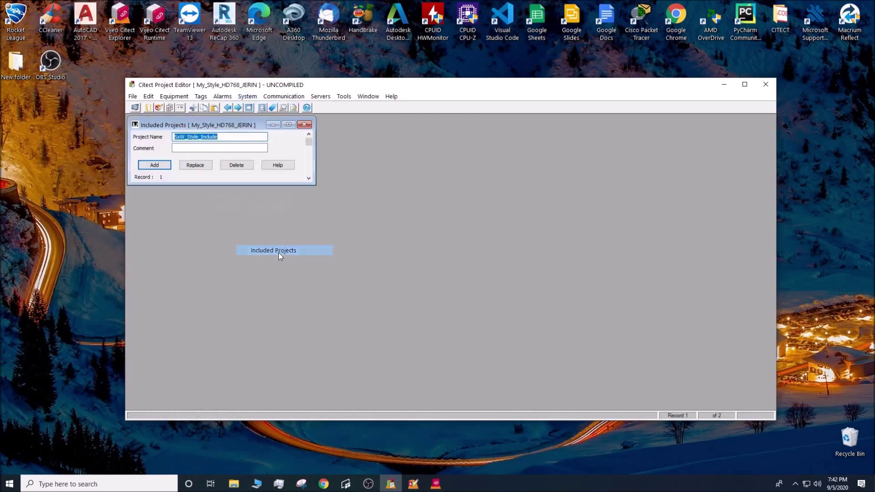
{"action": "left_click", "coordinate": [184, 137]}
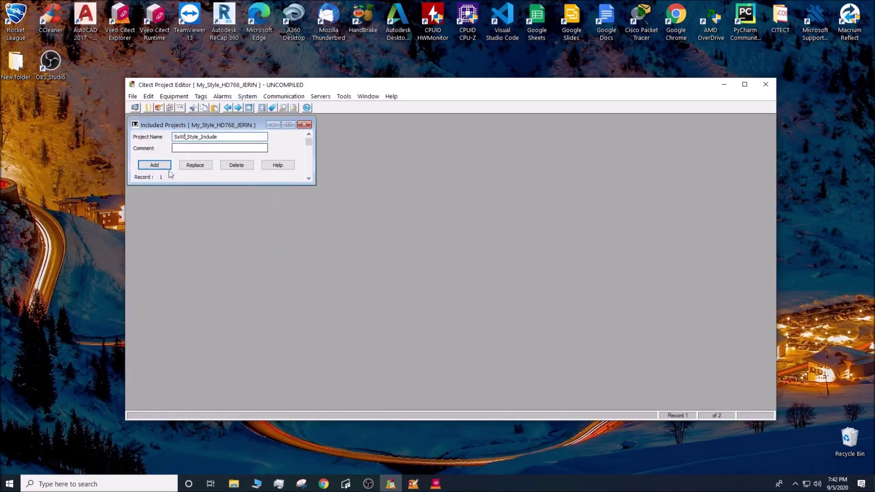
{"action": "key", "text": "BackSpace"}
{"action": "key", "text": "BackSpace"}
{"action": "key", "text": "BackSpace"}
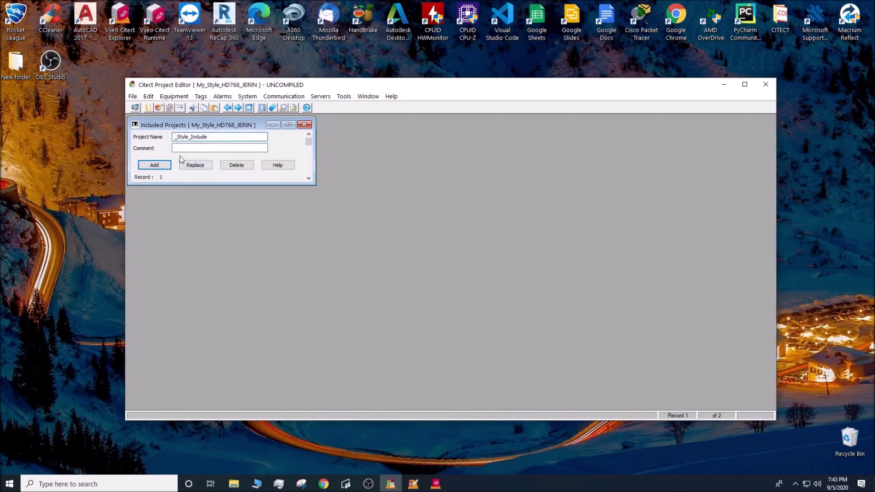
{"action": "type", "text": "My"}
{"action": "left_click", "coordinate": [192, 166]}
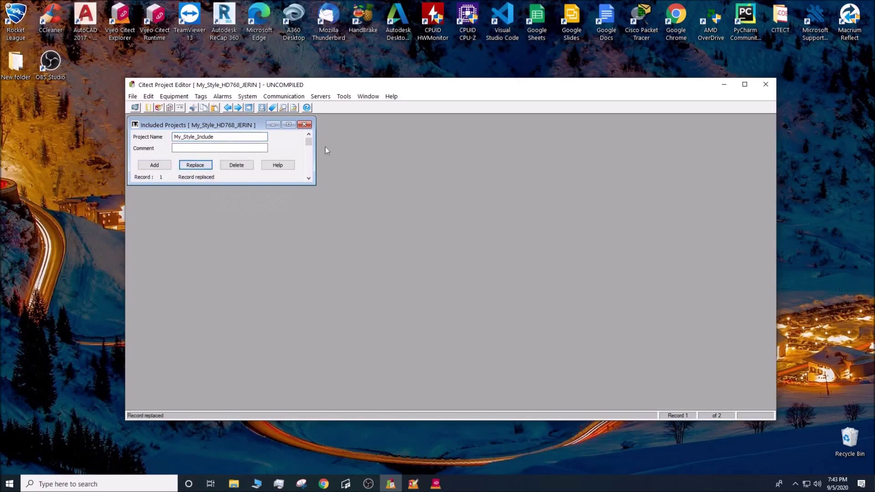
{"action": "left_click", "coordinate": [304, 124]}
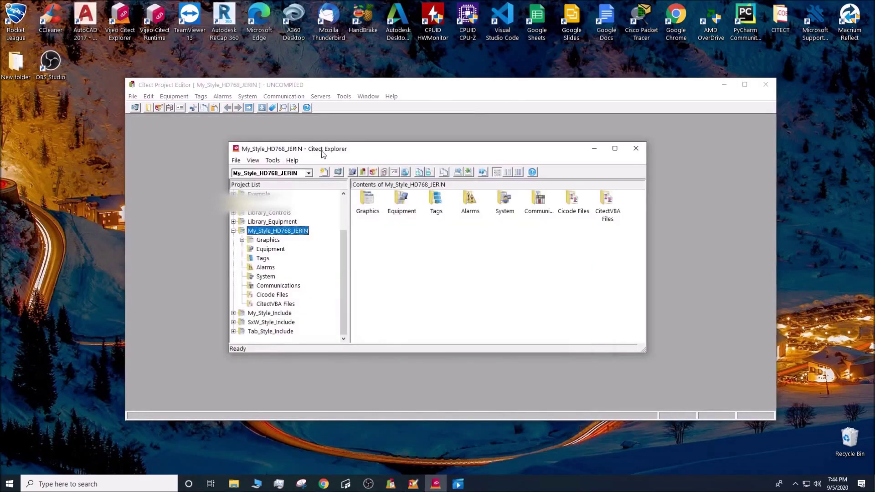
- Expand My_Style_HD768_JERIN's Graphics > Pages and open the Alarm page
{"action": "left_click", "coordinate": [242, 240]}
{"action": "left_click", "coordinate": [273, 249]}
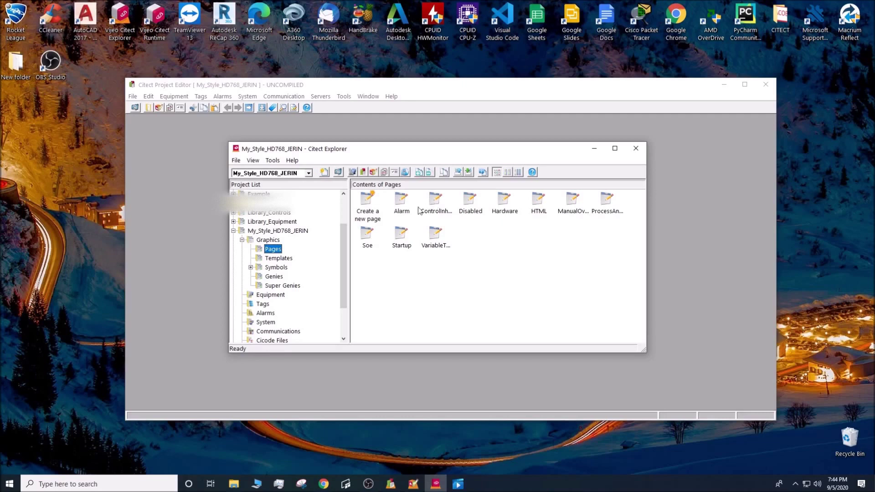
{"action": "double_click", "coordinate": [401, 205]}
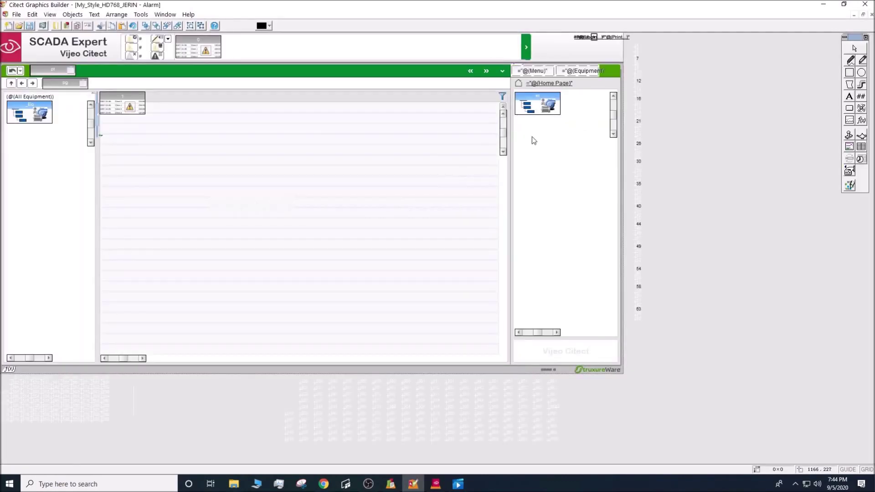
- Inspect the alarm genie's properties, including its symbol library value, without changing anything
{"action": "double_click", "coordinate": [427, 139]}
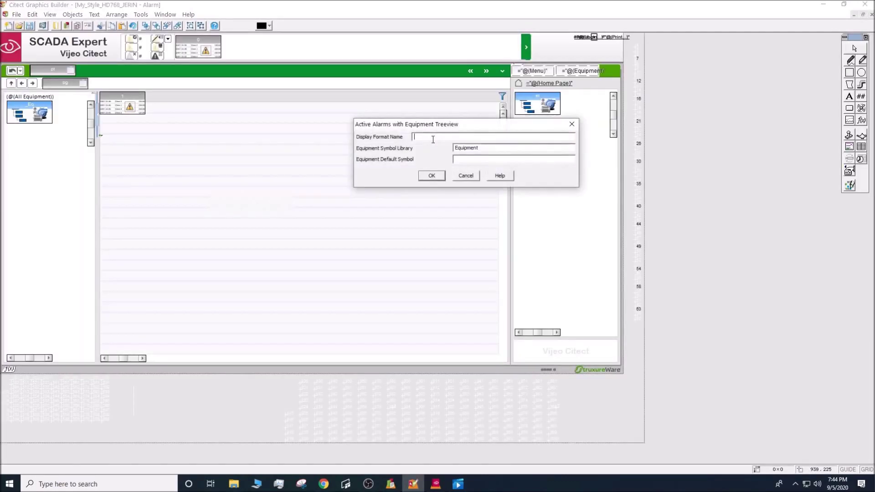
{"action": "left_click_drag", "start_coordinate": [484, 149], "coordinate": [385, 165]}
{"action": "left_click", "coordinate": [432, 176]}
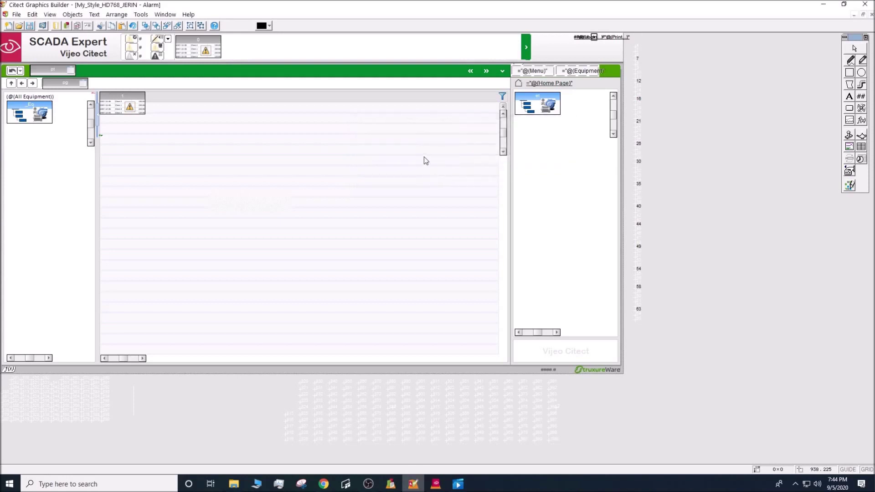
- Change the Alarm page's appearance style to my_style_1 in Page Properties
{"action": "right_click", "coordinate": [424, 160]}
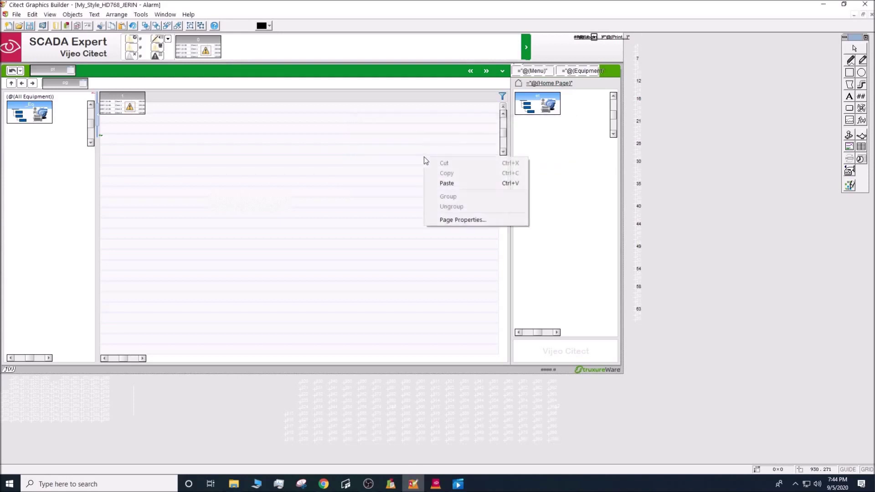
{"action": "left_click", "coordinate": [445, 220]}
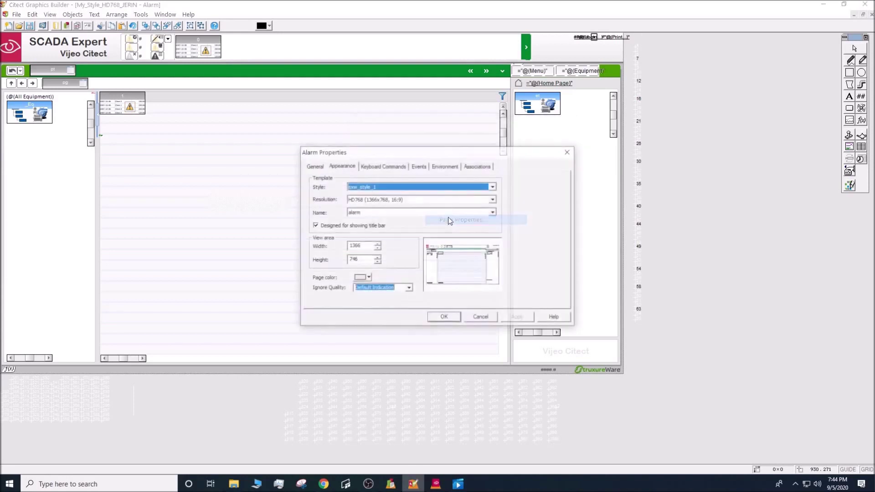
{"action": "left_click", "coordinate": [495, 187]}
{"action": "left_click", "coordinate": [432, 200]}
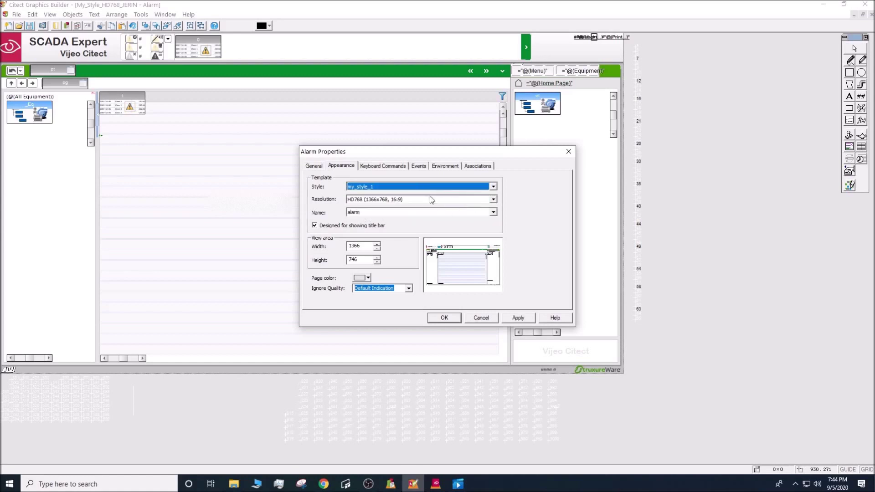
{"action": "left_click", "coordinate": [445, 317]}
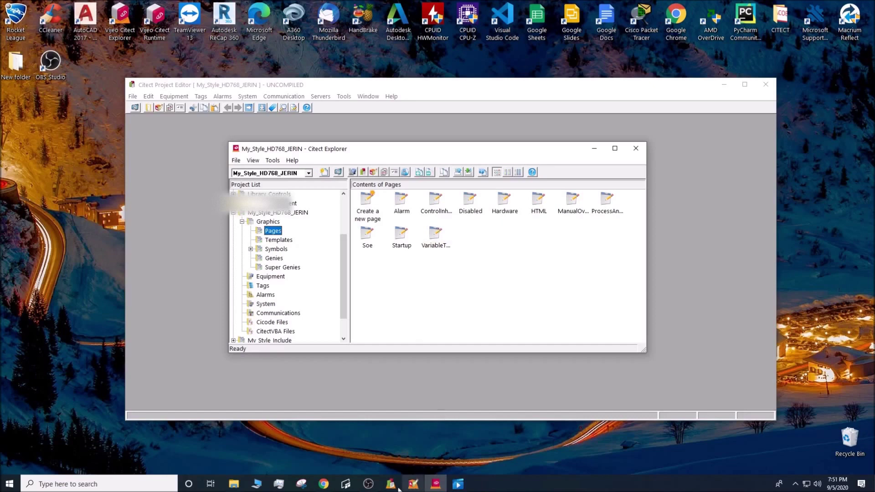
- Set my_style_1 as the default page style in Graphics Builder's File > Defaults
{"action": "left_click", "coordinate": [414, 485]}
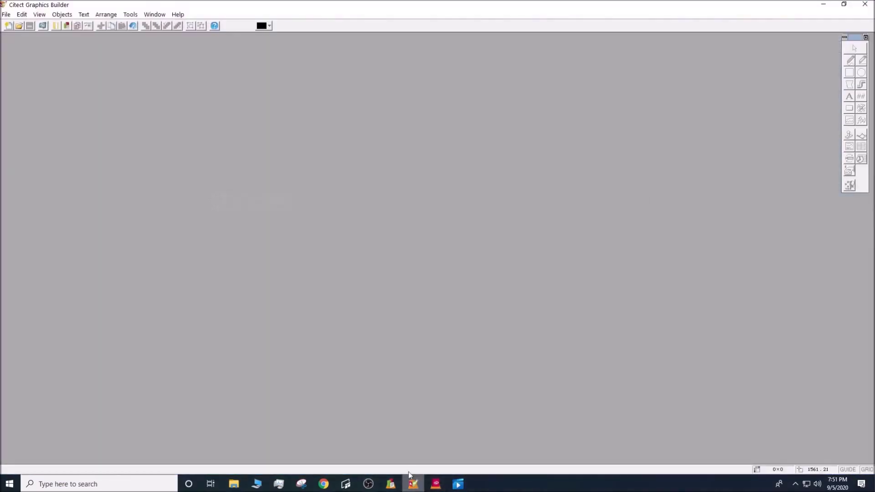
{"action": "left_click", "coordinate": [6, 15]}
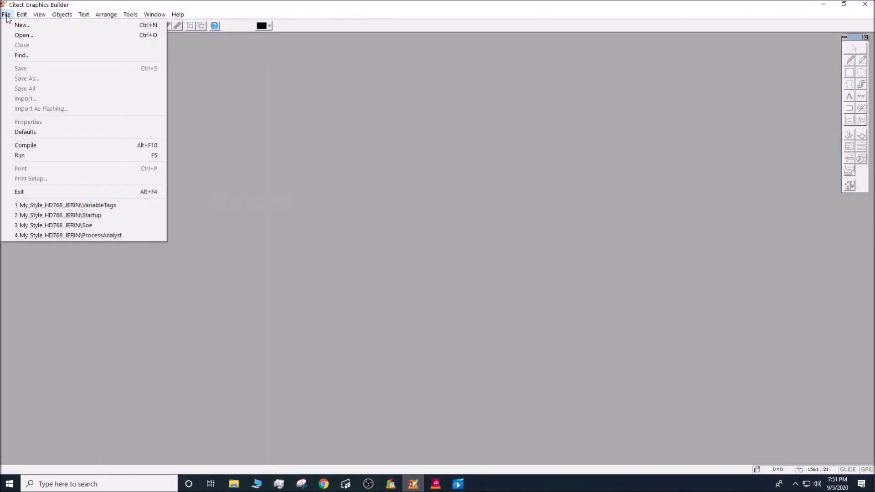
{"action": "left_click", "coordinate": [27, 132]}
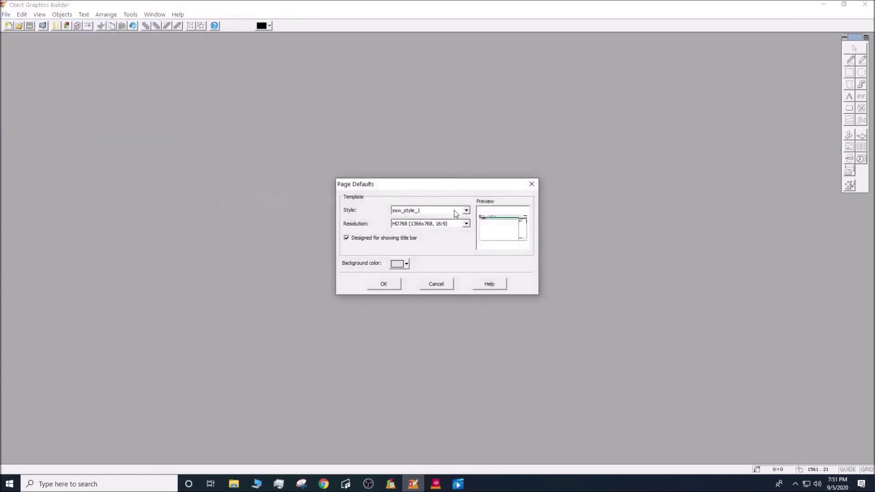
{"action": "left_click", "coordinate": [466, 210]}
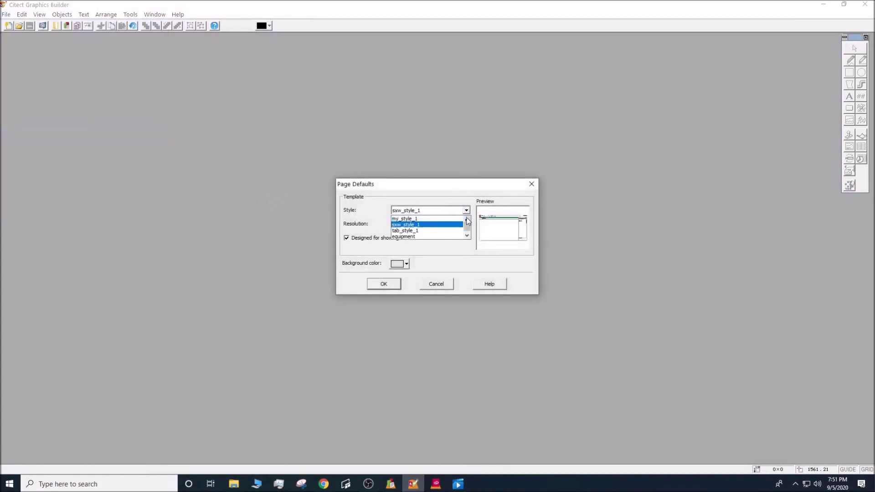
{"action": "left_click", "coordinate": [452, 219]}
{"action": "left_click", "coordinate": [384, 284]}
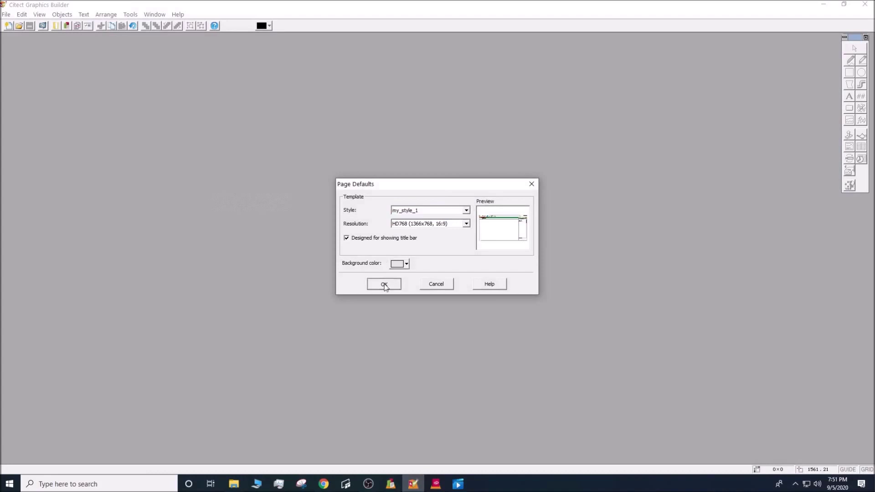
- Update every page in the project to the new default style
{"action": "left_click", "coordinate": [130, 14]}
{"action": "left_click", "coordinate": [146, 92]}
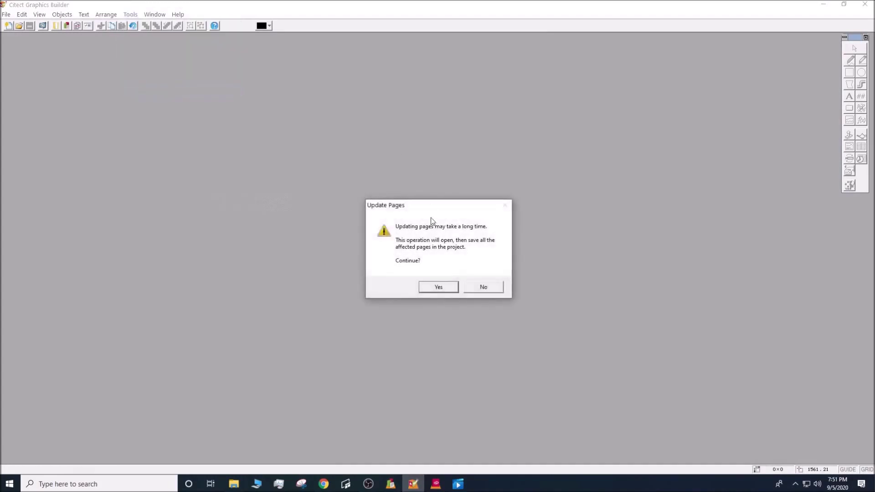
{"action": "left_click", "coordinate": [436, 287]}
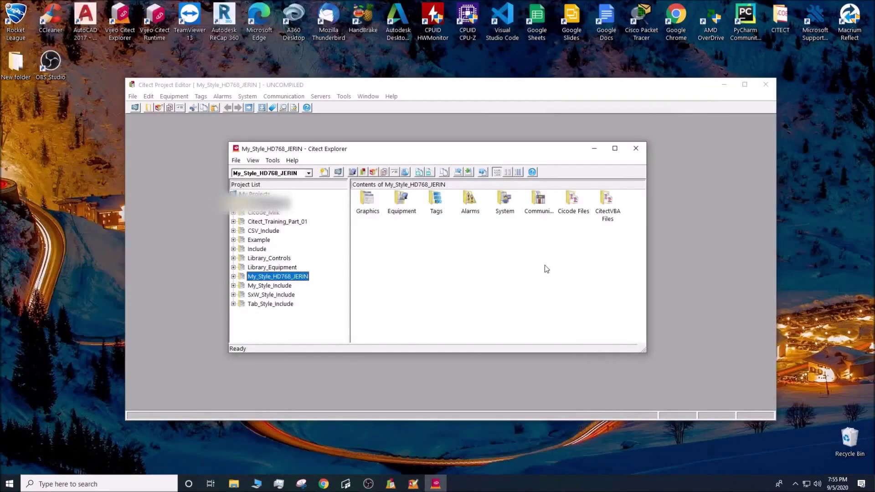
- Back up My_Style_HD768_JERIN to My_Style_HD768_JERIN.ctz in New folder (2)
{"action": "right_click", "coordinate": [290, 279]}
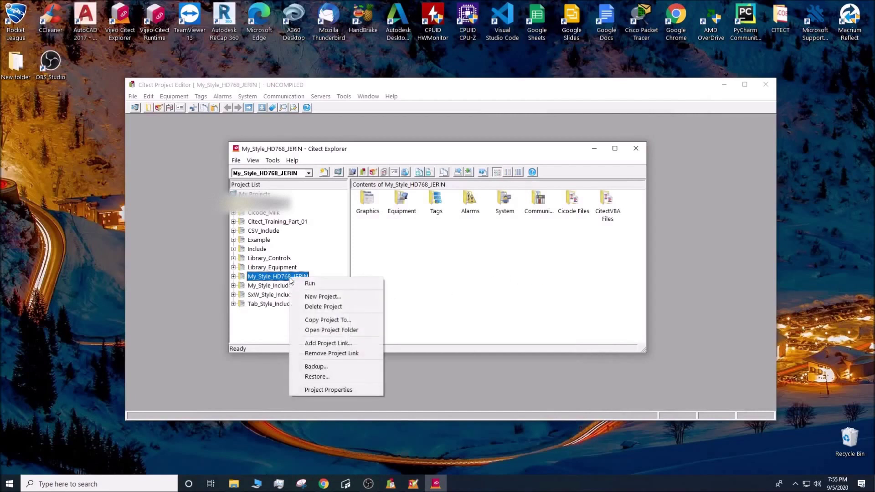
{"action": "left_click", "coordinate": [329, 367]}
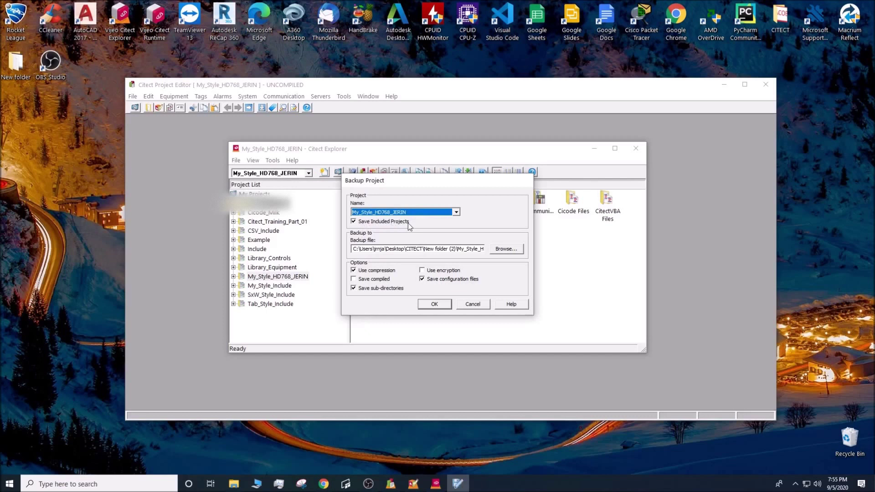
{"action": "left_click_drag", "start_coordinate": [426, 250], "coordinate": [562, 241]}
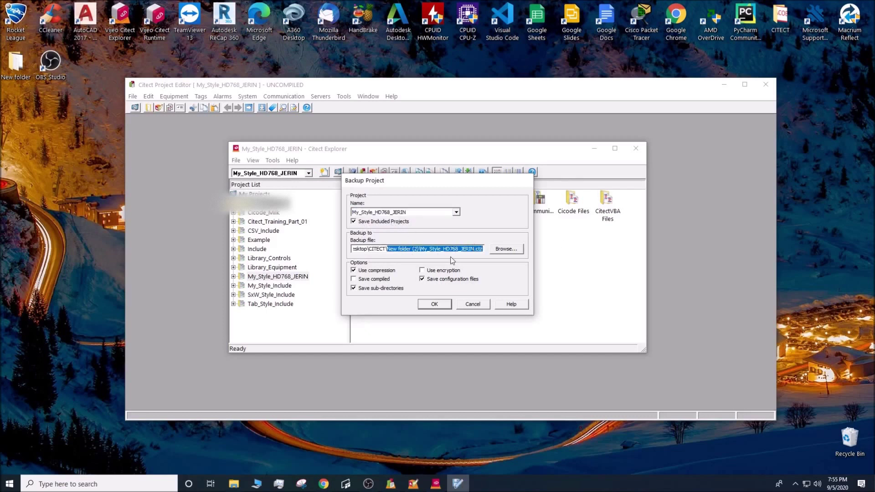
{"action": "left_click", "coordinate": [435, 304]}
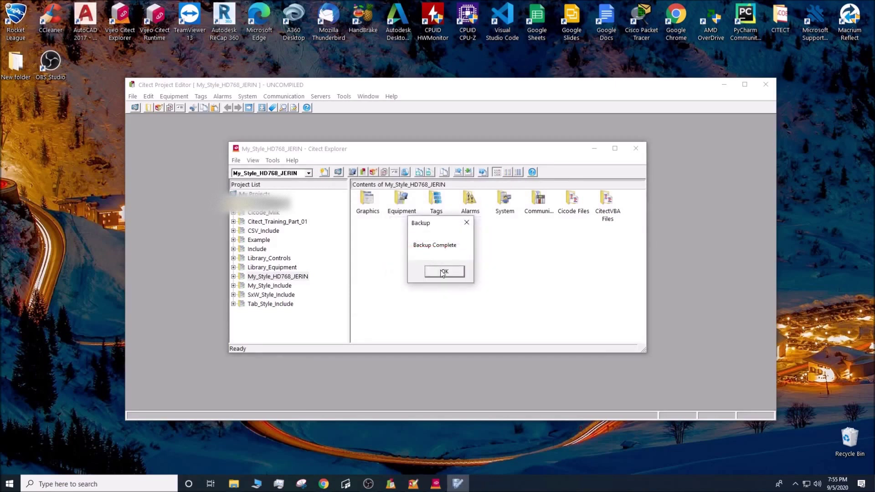
{"action": "left_click", "coordinate": [449, 272]}
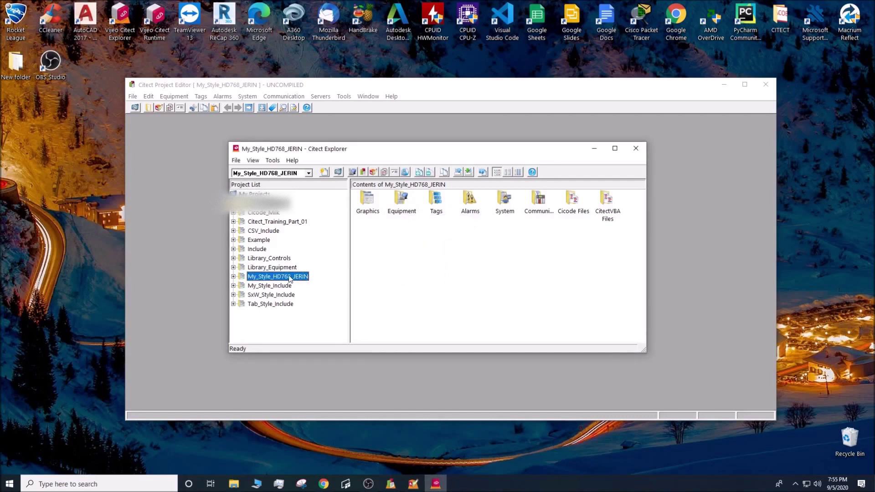
- Delete the My_Style_HD768_JERIN project from the project list
{"action": "left_click", "coordinate": [264, 284]}
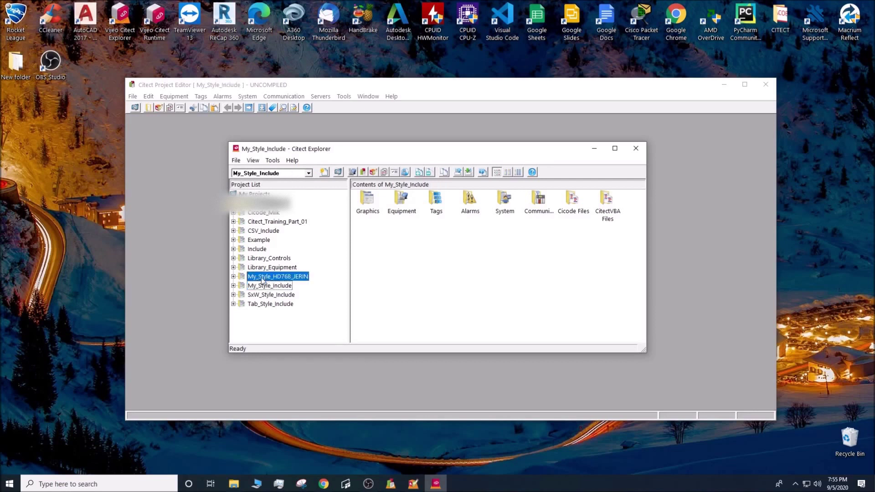
{"action": "right_click", "coordinate": [263, 280]}
{"action": "left_click", "coordinate": [318, 307]}
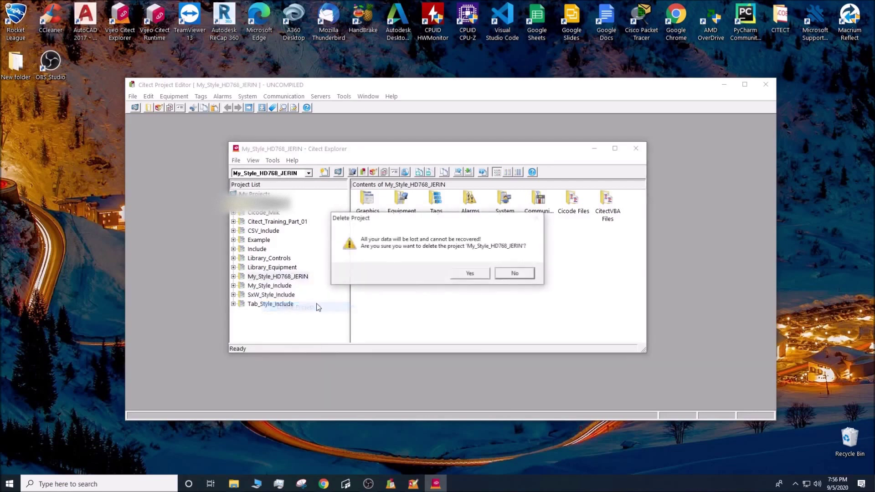
{"action": "left_click", "coordinate": [473, 272]}
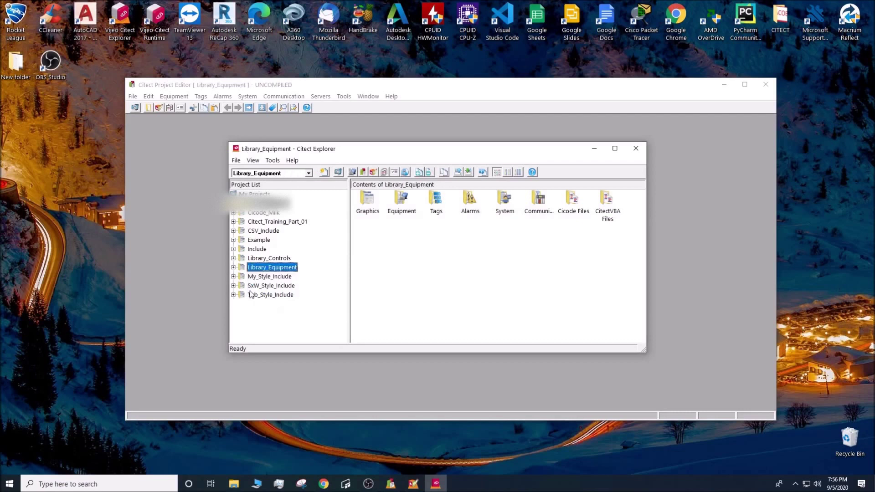
- Delete the My_Style_Include project, leaving My Projects selected
{"action": "left_click", "coordinate": [253, 277]}
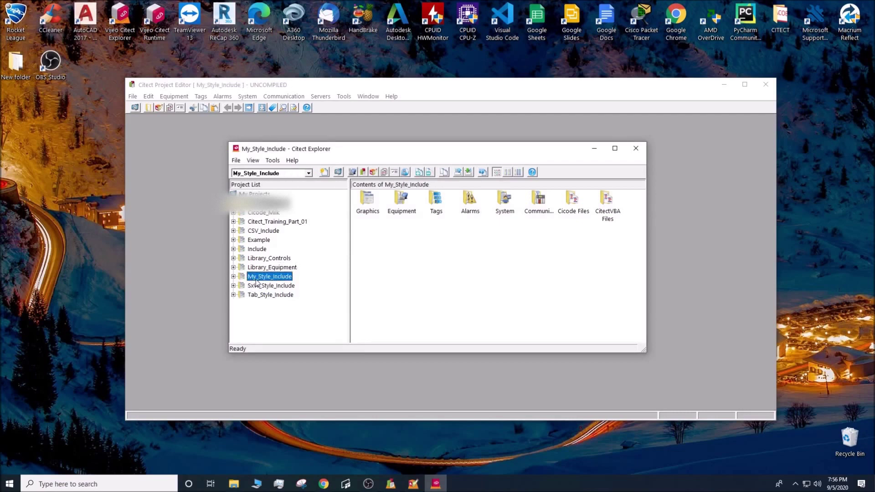
{"action": "right_click", "coordinate": [255, 278]}
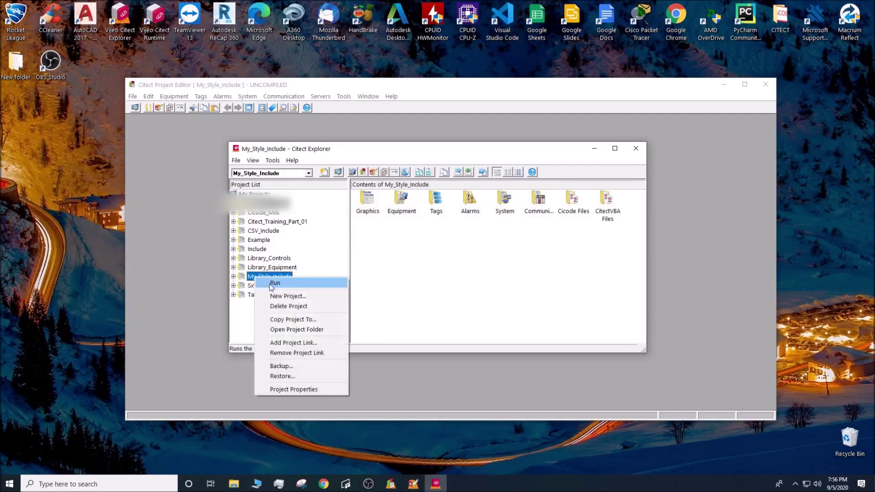
{"action": "left_click", "coordinate": [278, 306]}
{"action": "left_click", "coordinate": [465, 273]}
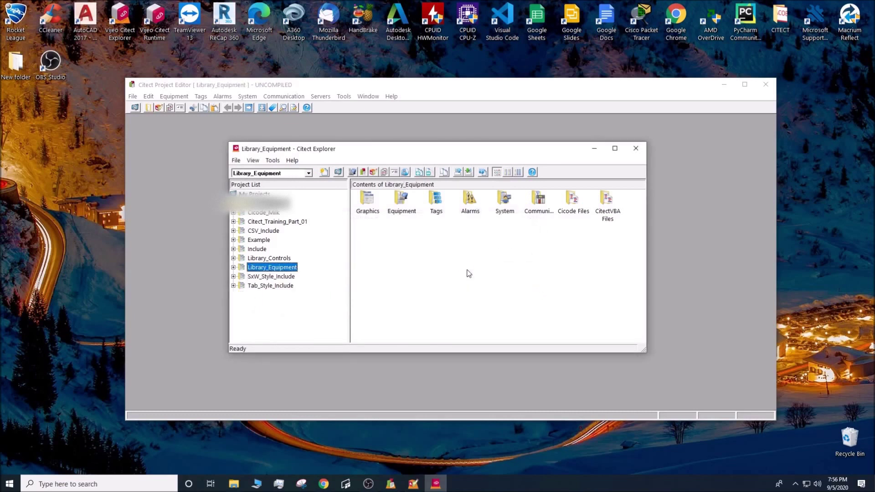
{"action": "left_click", "coordinate": [254, 194]}
- Restore the My_Style_HD768_JERIN backup as a new project, creating its project folder
{"action": "right_click", "coordinate": [255, 196]}
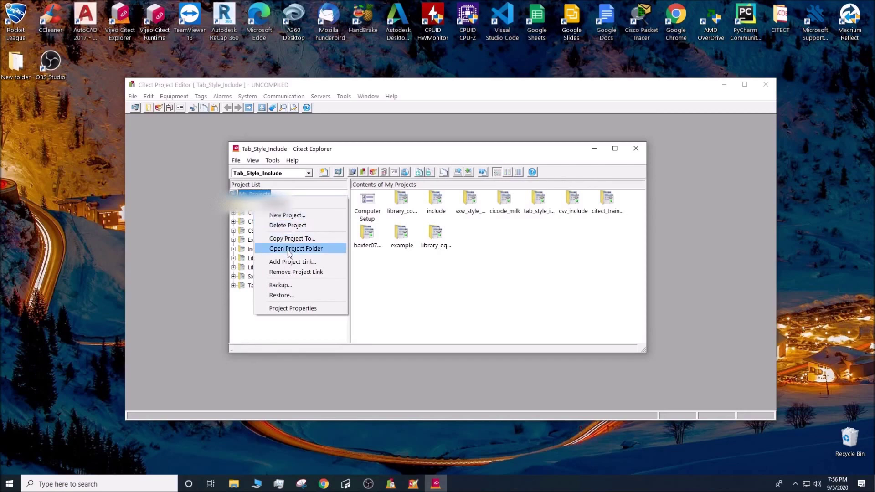
{"action": "left_click", "coordinate": [297, 296]}
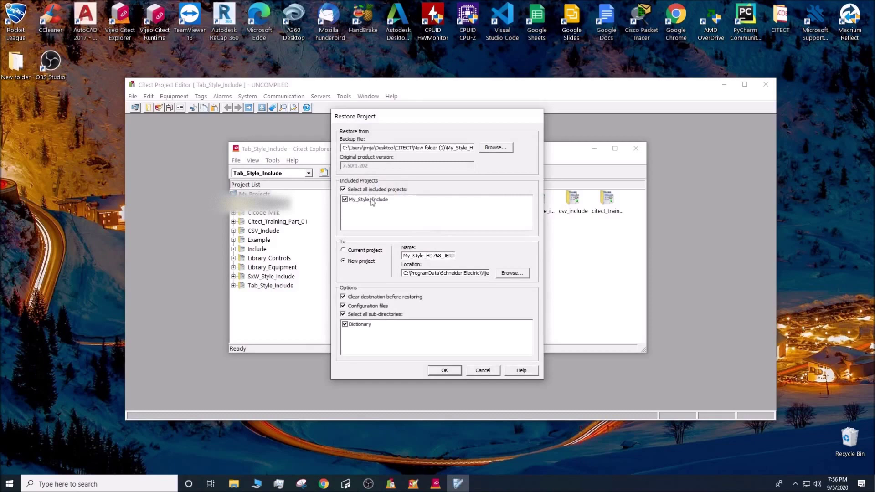
{"action": "left_click", "coordinate": [445, 370]}
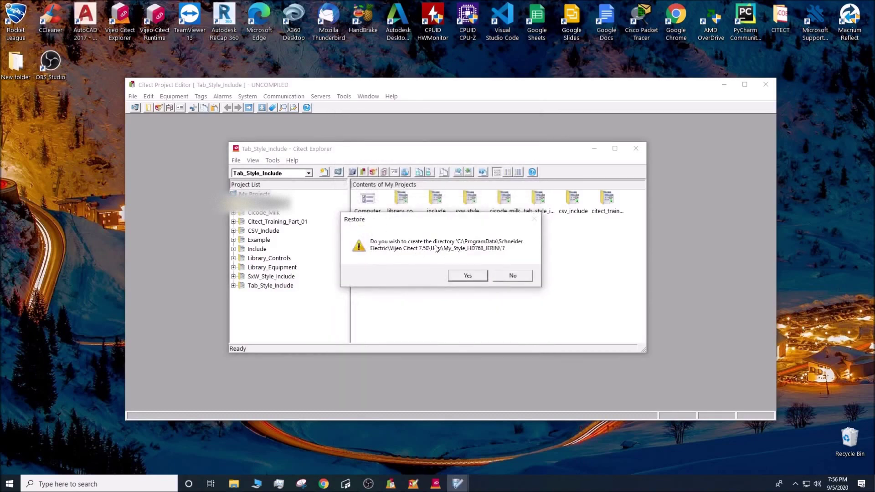
{"action": "left_click", "coordinate": [464, 276]}
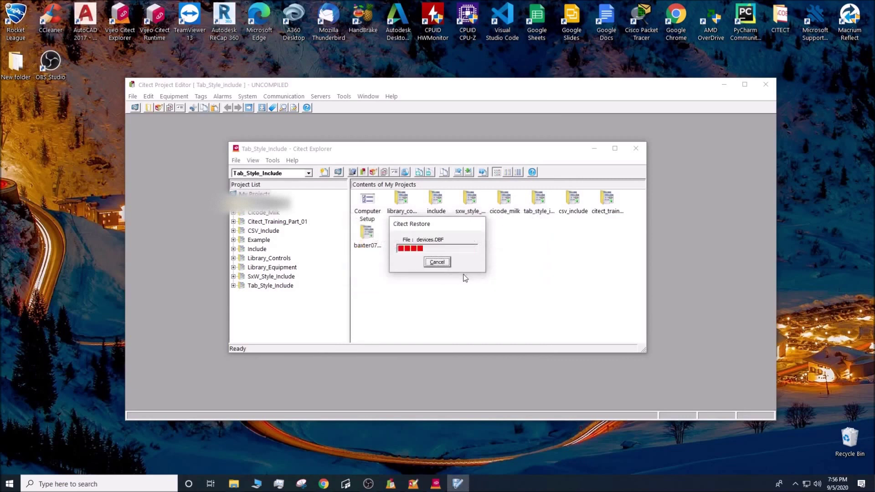
{"action": "left_click", "coordinate": [451, 269]}
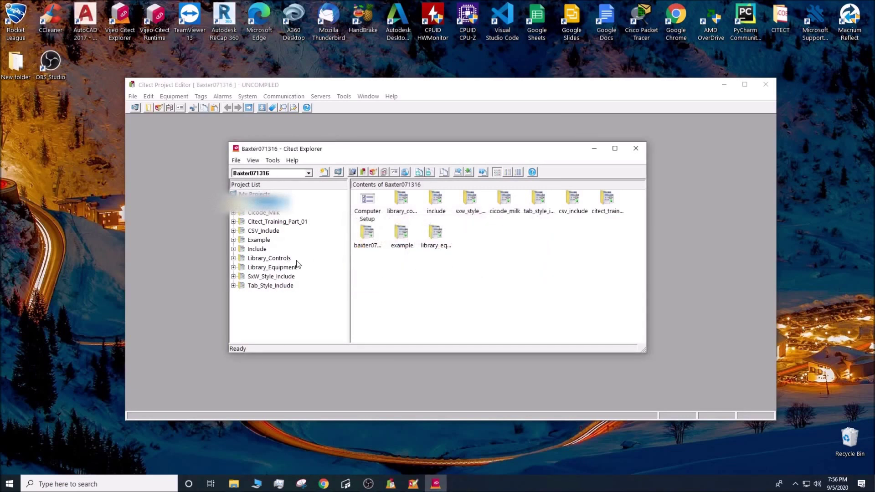
- Run the restored My_Style_HD768_JERIN project from the project list
{"action": "left_click", "coordinate": [262, 286]}
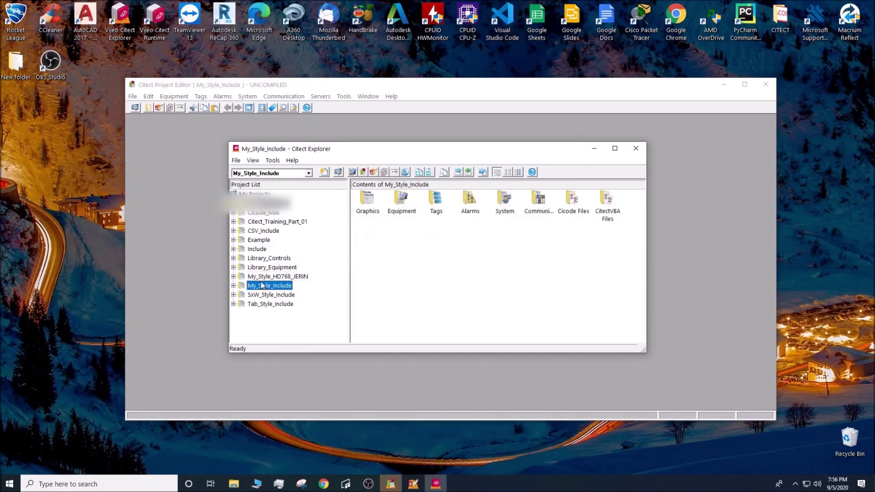
{"action": "left_click", "coordinate": [263, 279]}
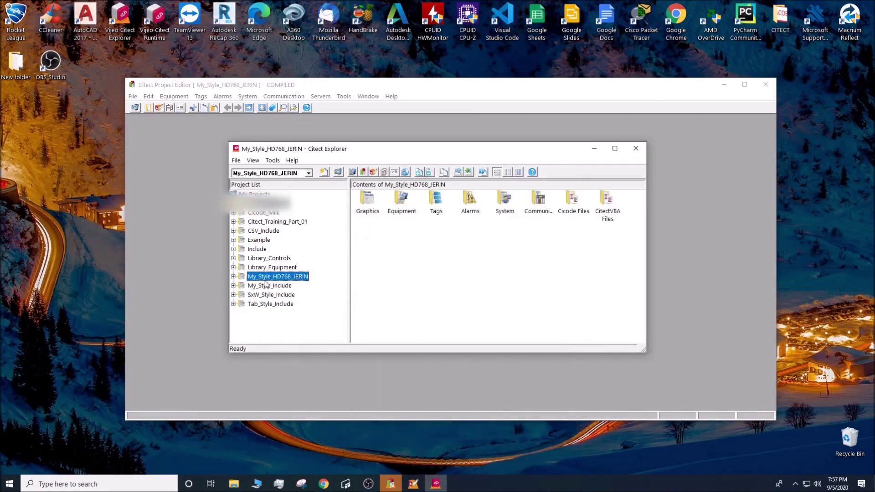
{"action": "right_click", "coordinate": [260, 282]}
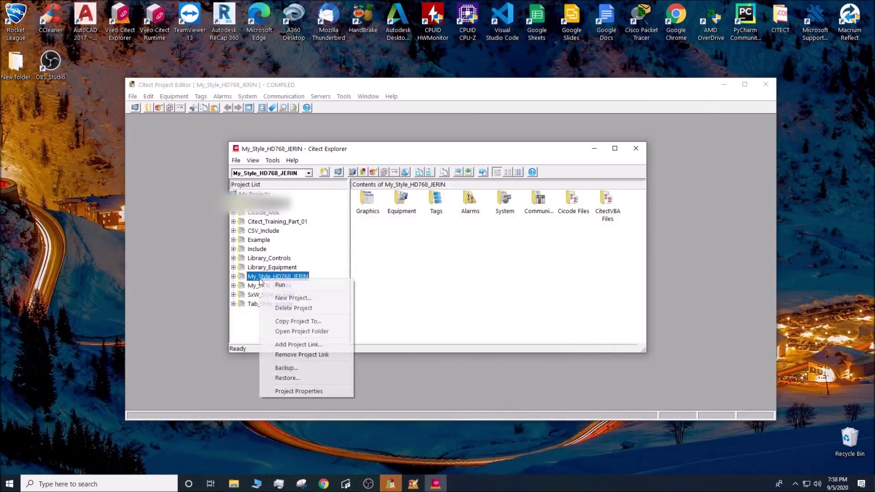
{"action": "left_click", "coordinate": [273, 284]}
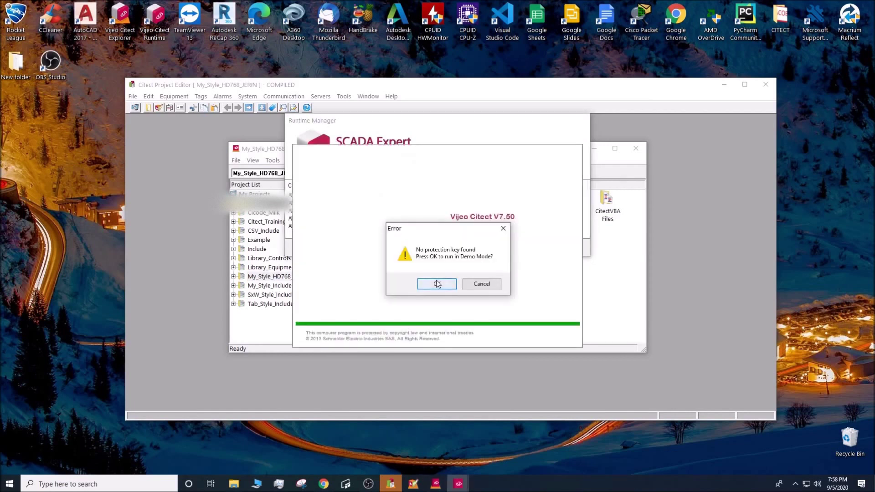
- Continue in demo mode and open the Soe Historical Events page via Pages > Page List
{"action": "left_click", "coordinate": [436, 283]}
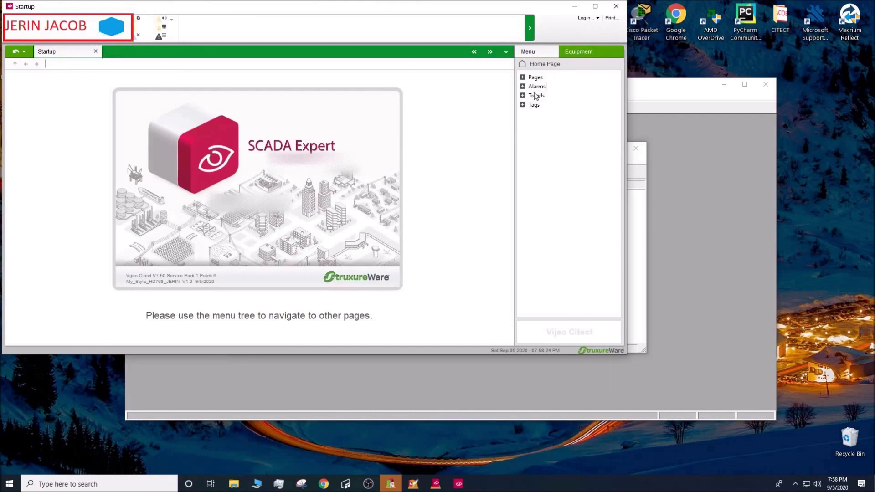
{"action": "left_click", "coordinate": [523, 78]}
{"action": "left_click", "coordinate": [564, 87]}
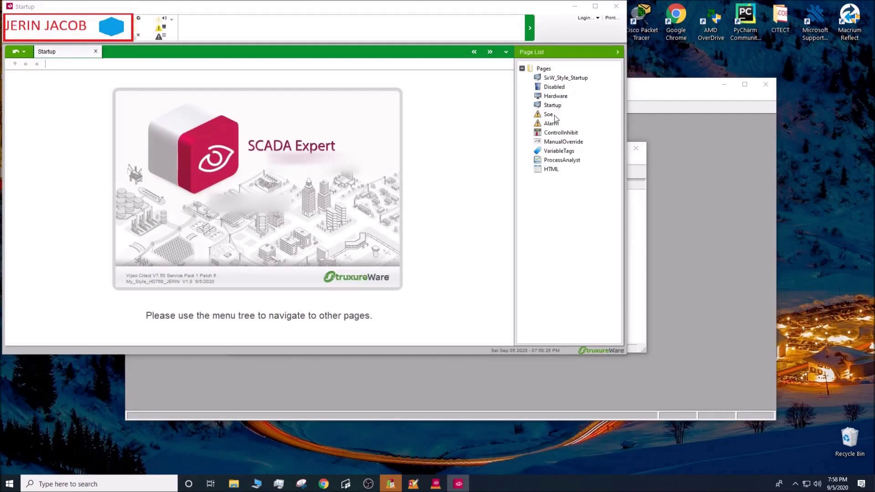
{"action": "left_click", "coordinate": [552, 116]}
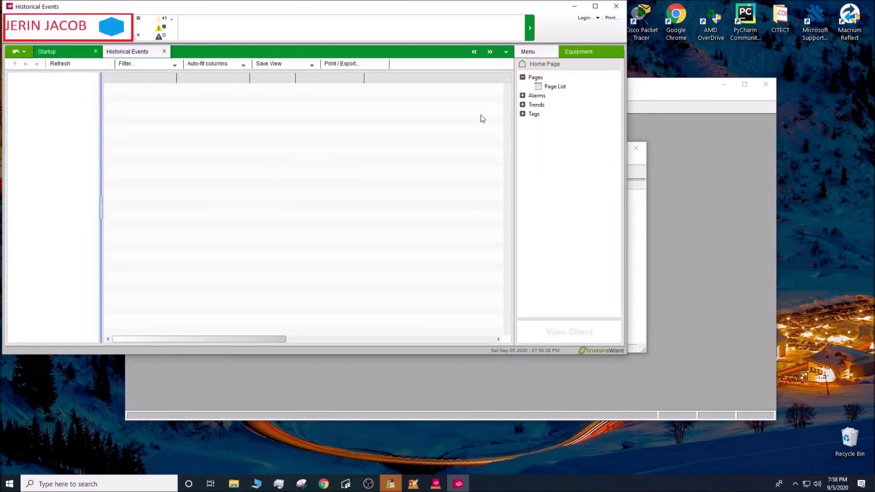